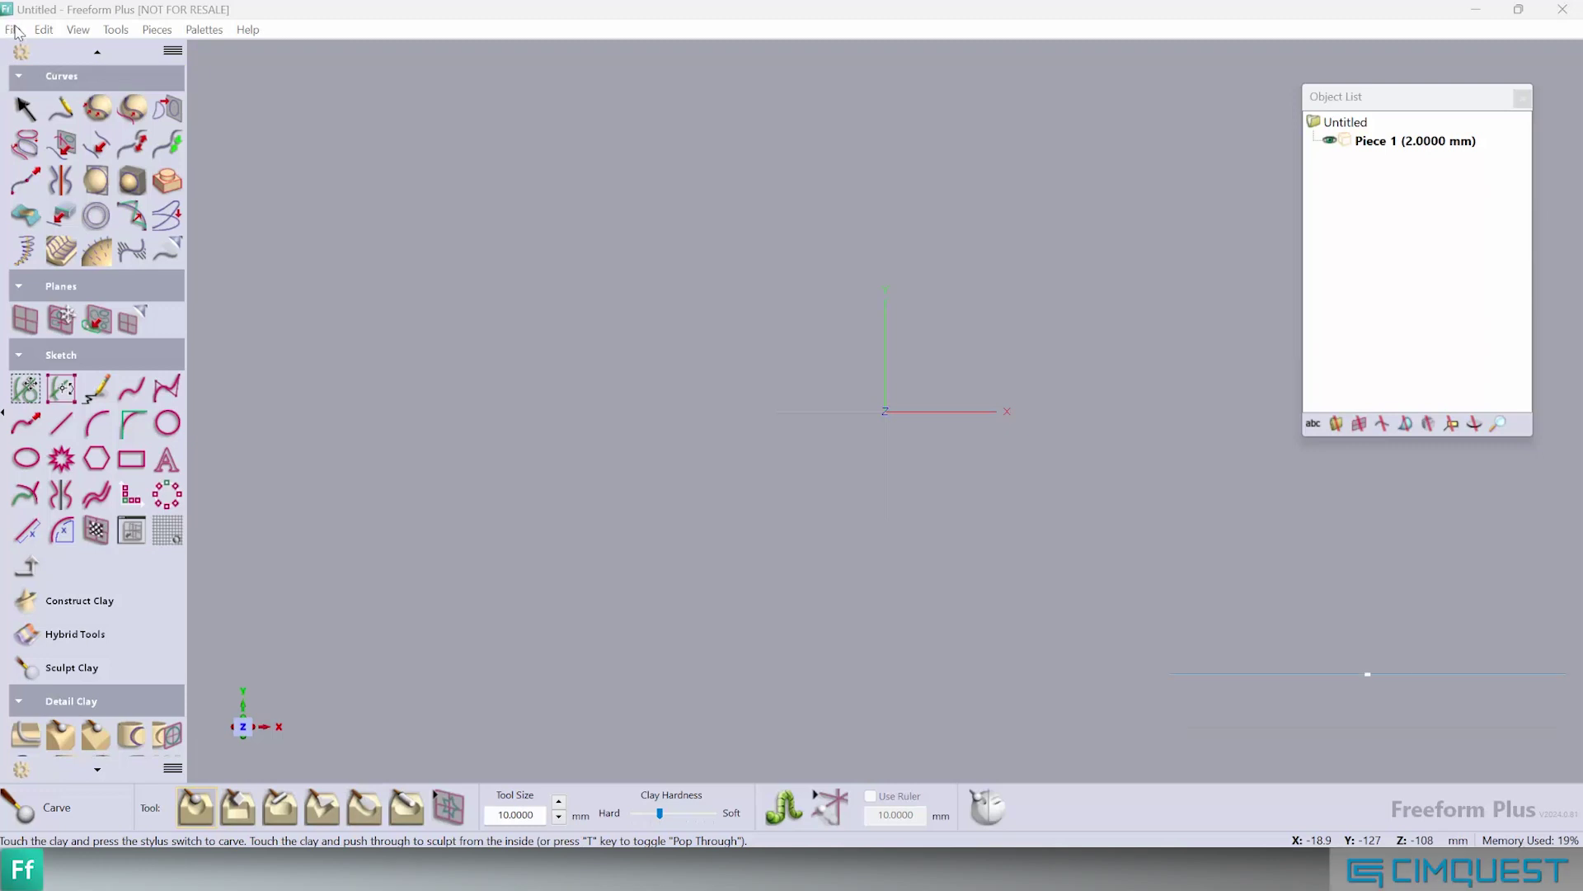
Start a new model from the File menu to bring up the New Model settings.
left_click(15, 31)
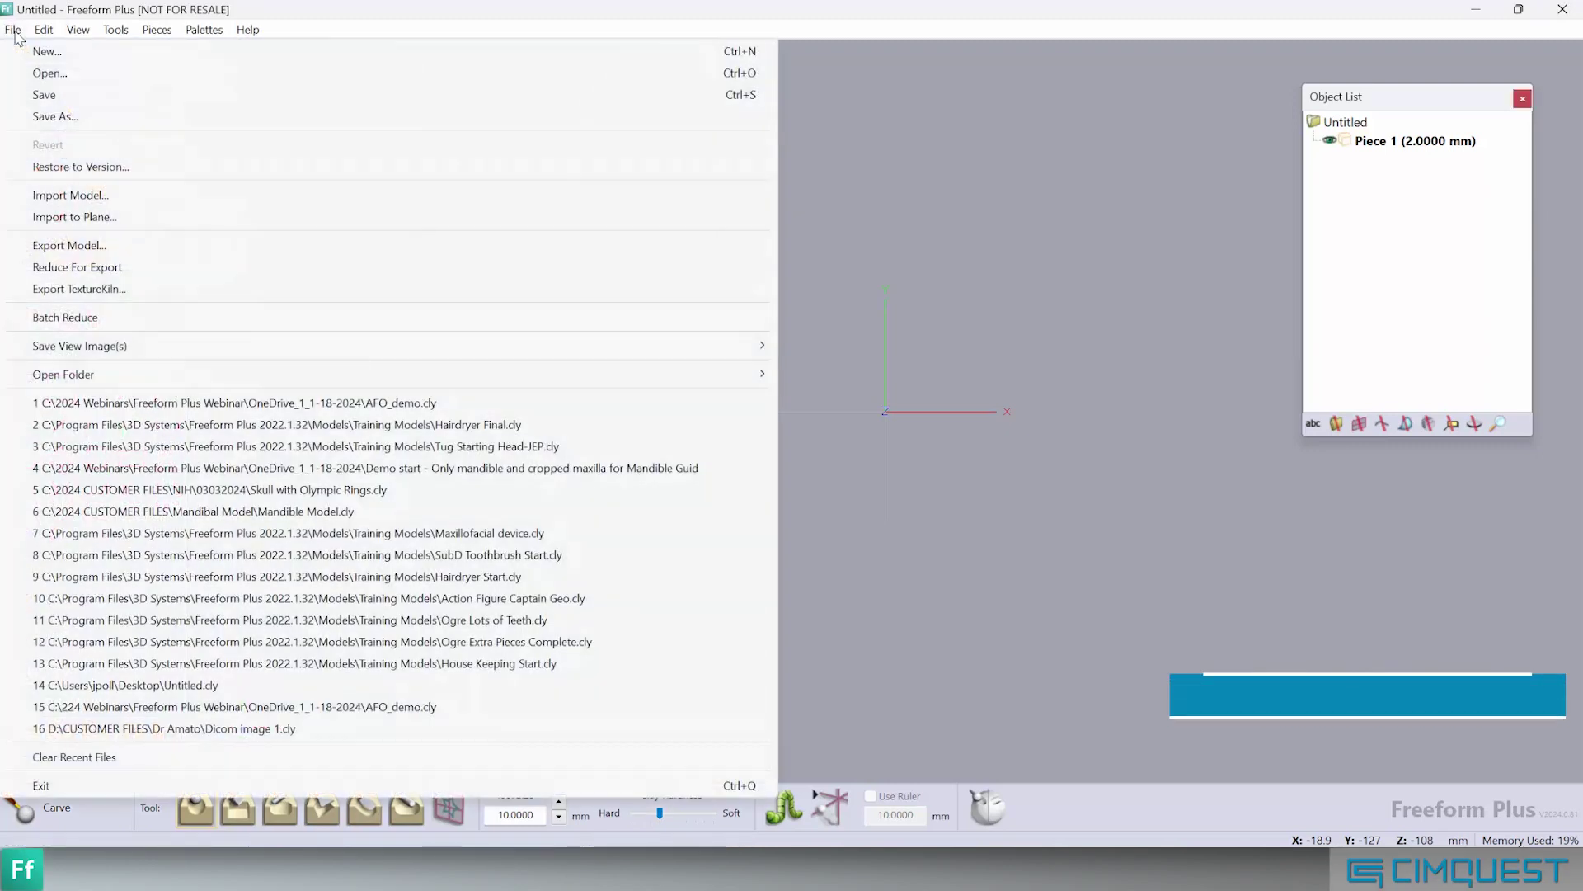
left_click(49, 47)
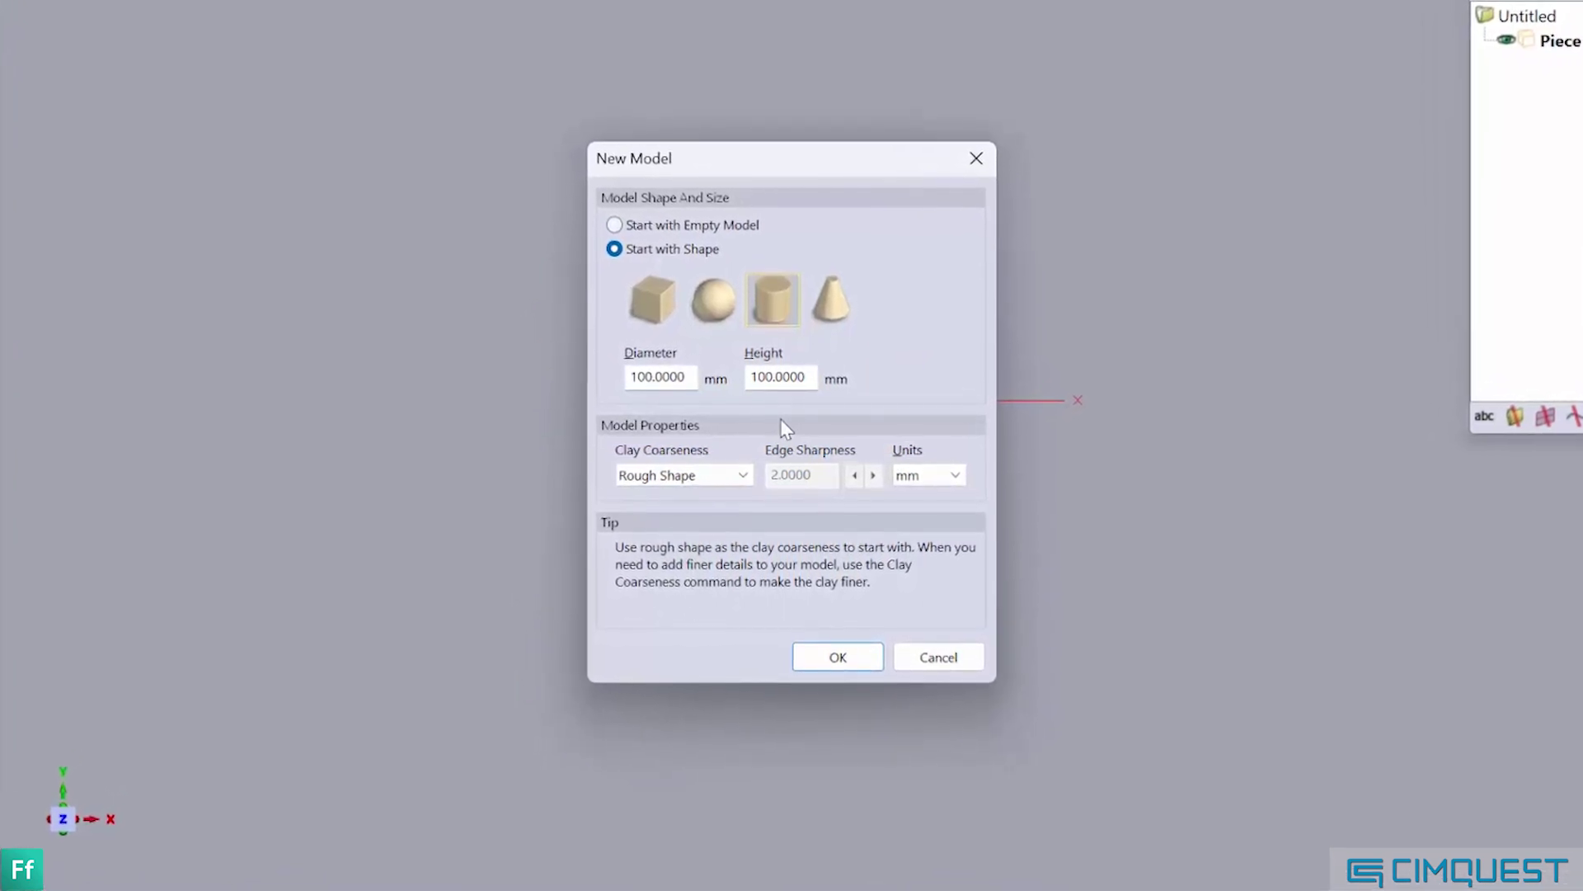
left_click(738, 478)
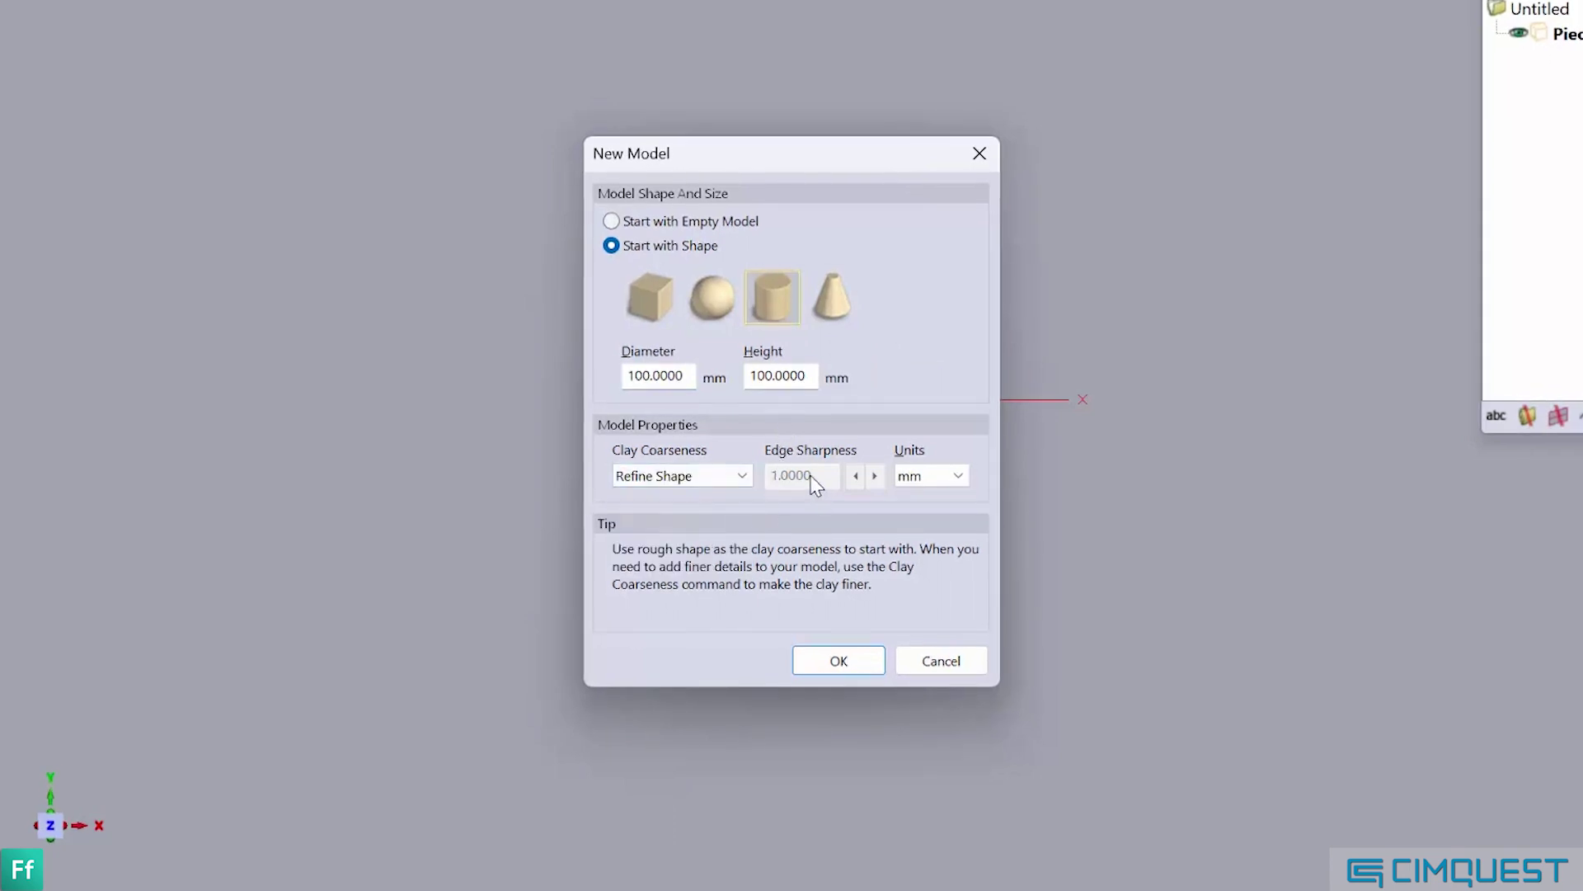
left_click(746, 478)
left_click(729, 533)
left_click(743, 478)
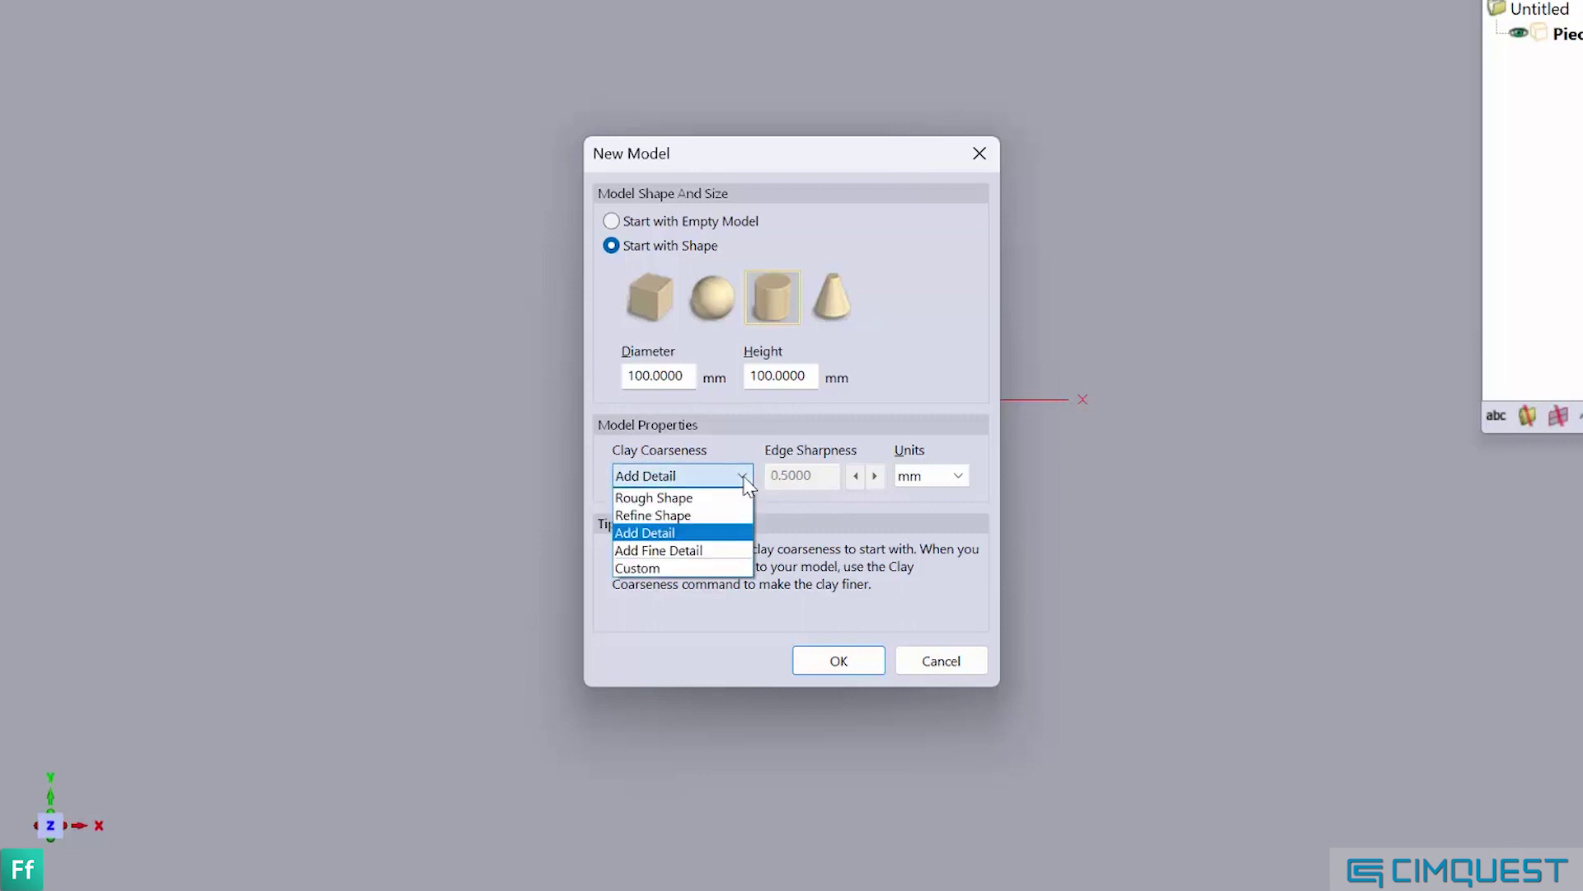
left_click(734, 550)
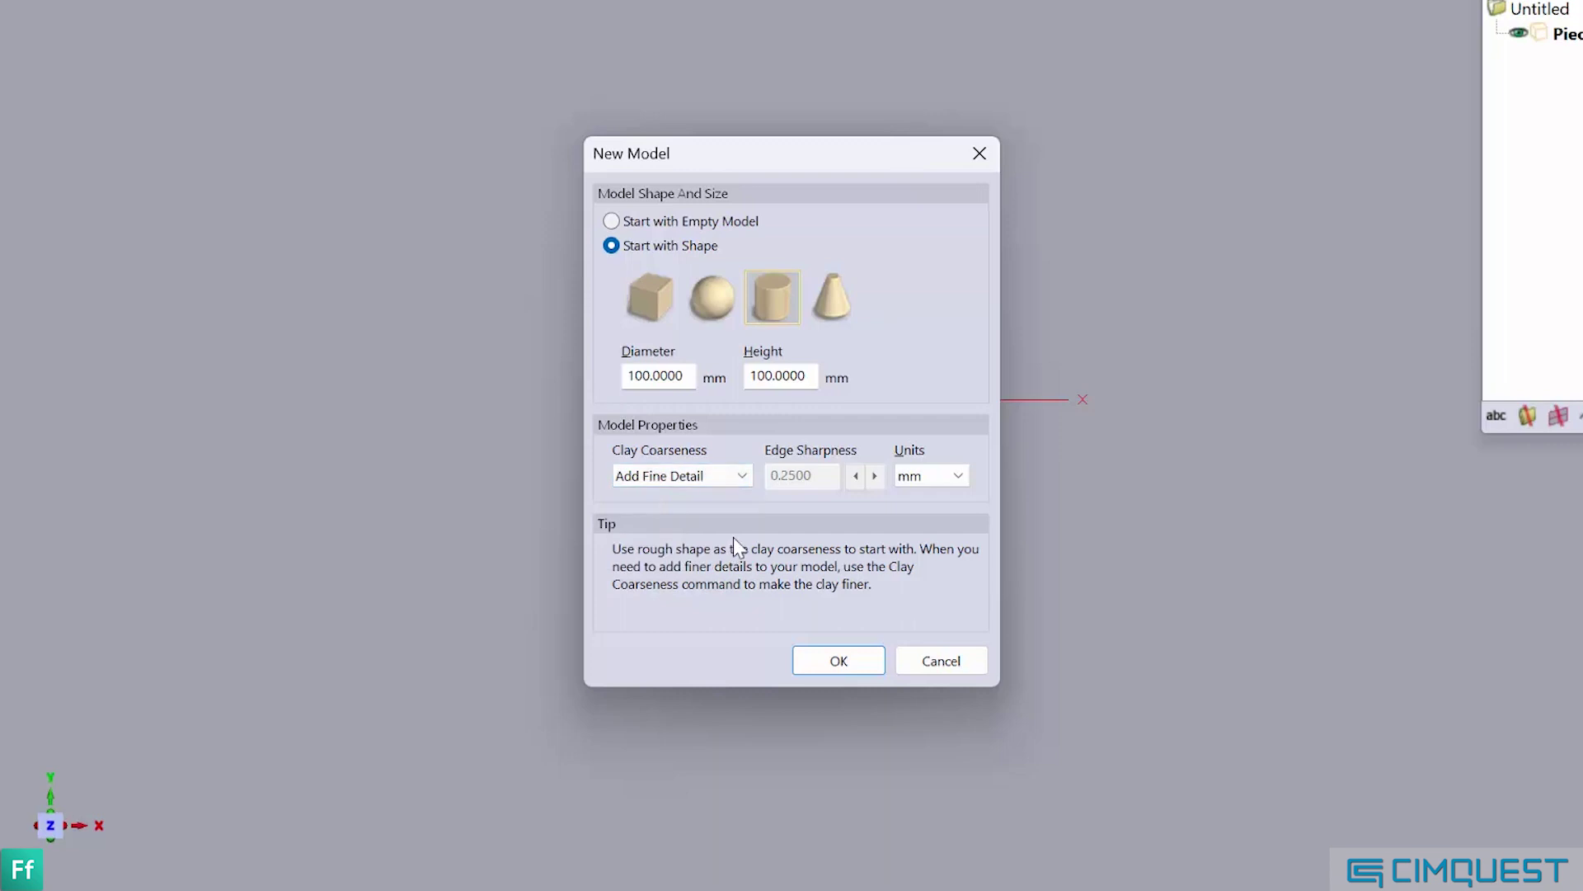
left_click(748, 480)
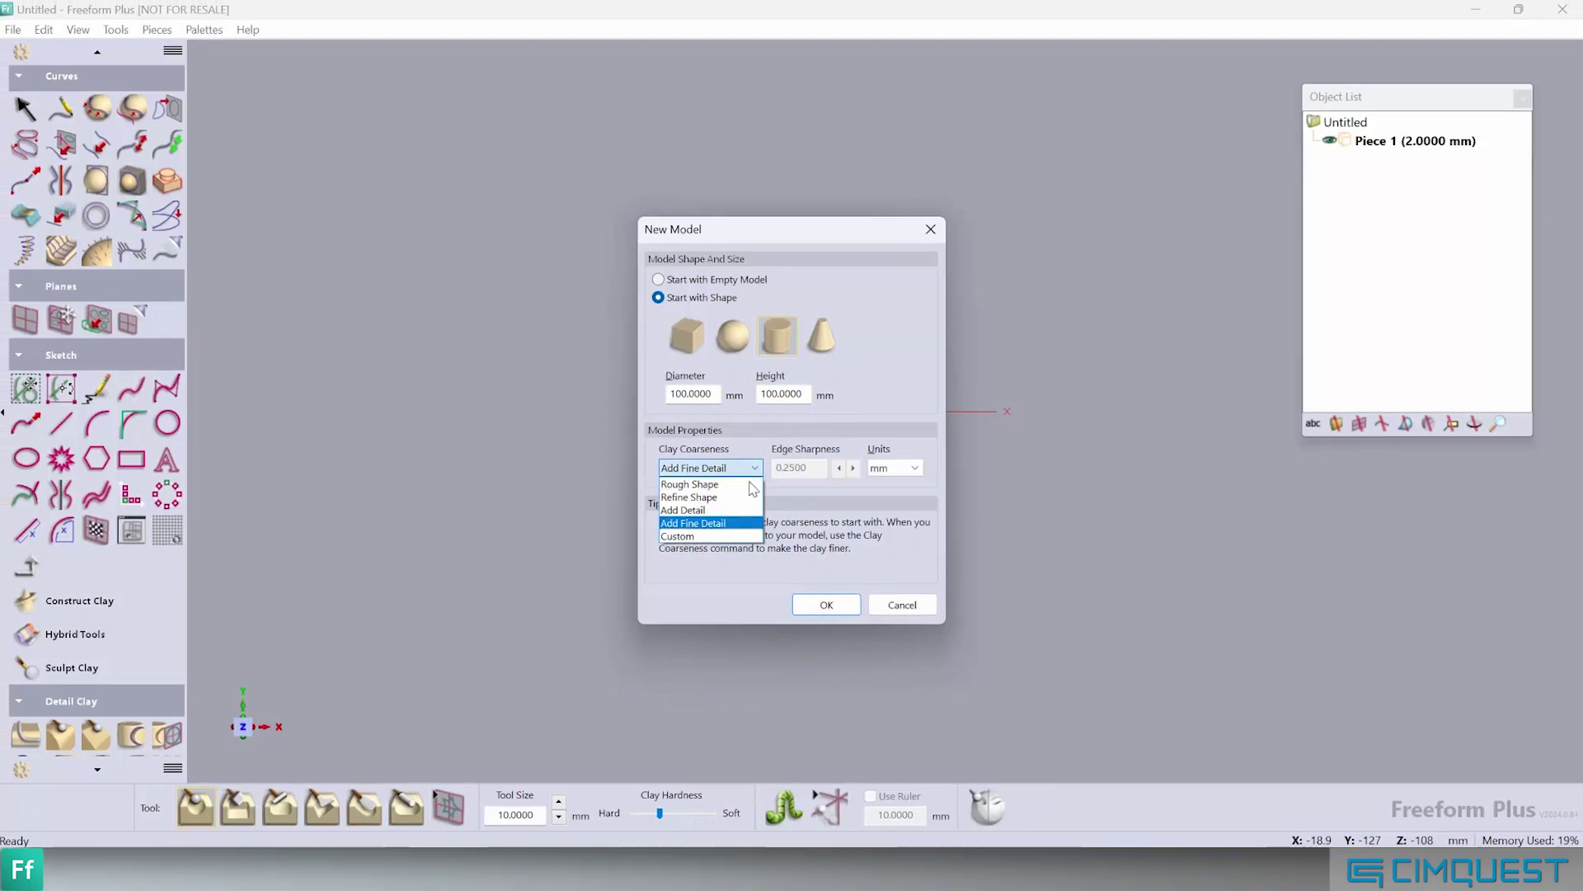
left_click(749, 485)
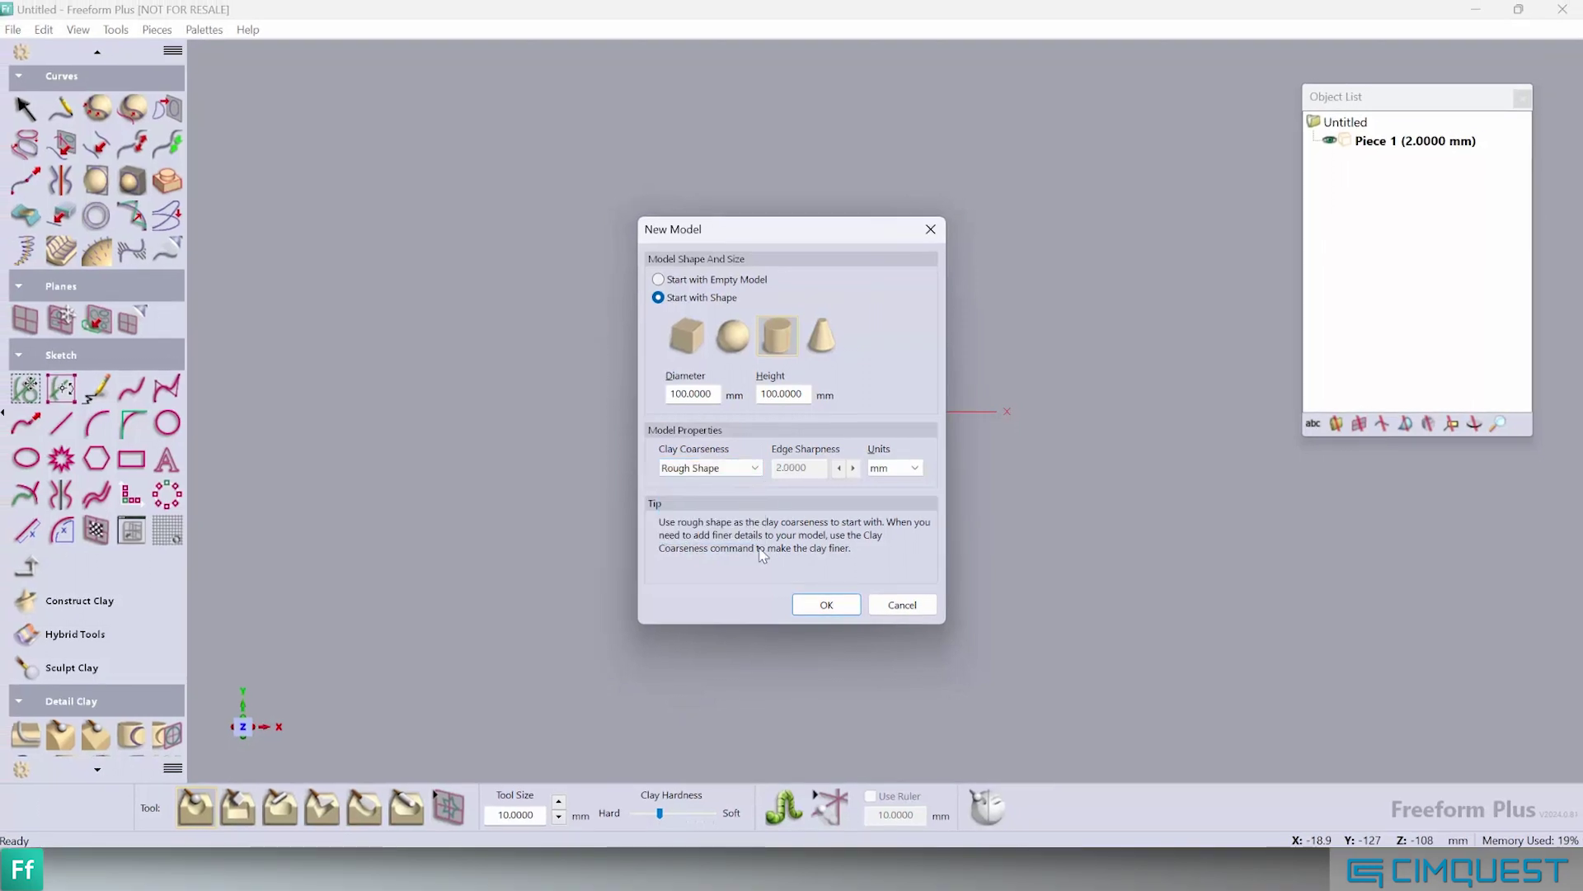
Build the 100 mm Rough Shape cylinder, look at its top, then return to the front view.
left_click(826, 605)
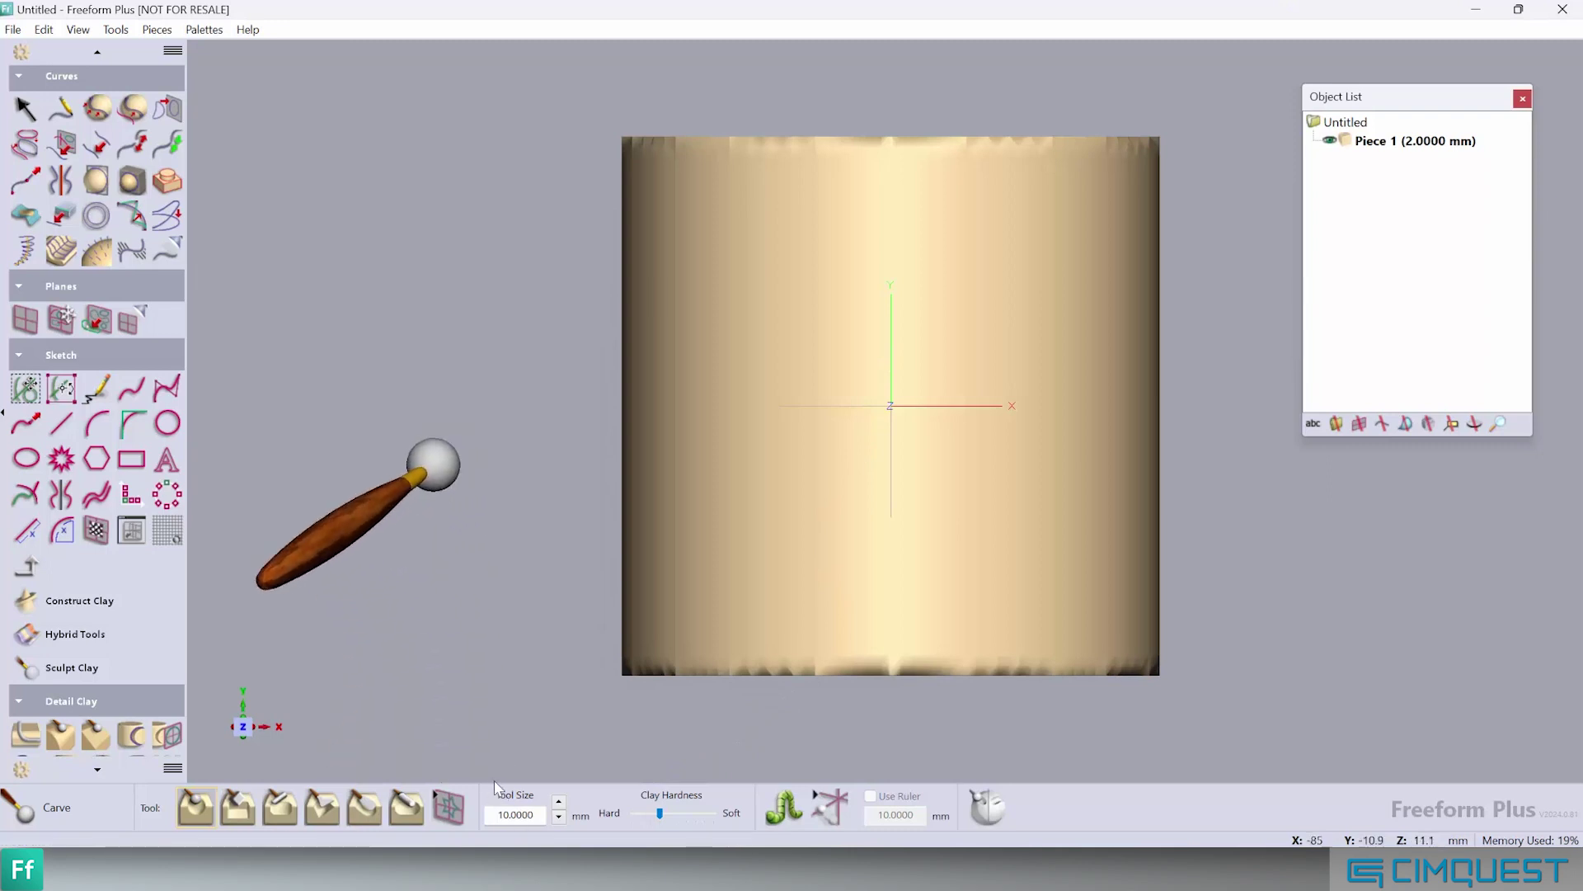
scroll(564, 742, "up", 3)
scroll(577, 701, "down", 5)
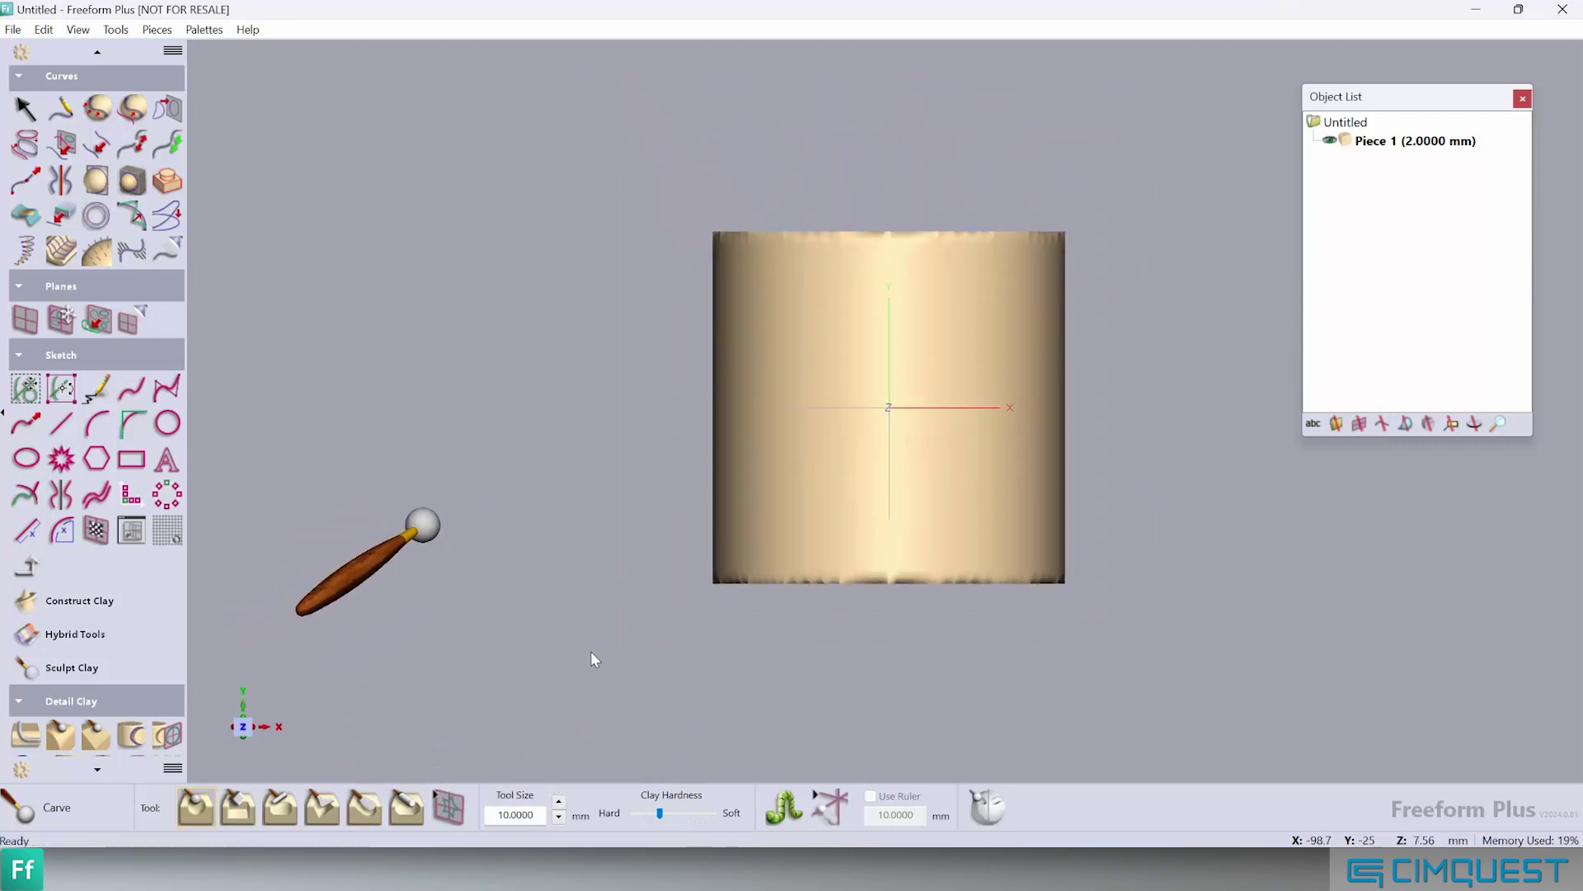
mouse_move(765, 528)
right_mouse_down()
mouse_move(730, 598)
mouse_move(785, 559)
mouse_move(810, 565)
mouse_move(797, 556)
right_mouse_up()
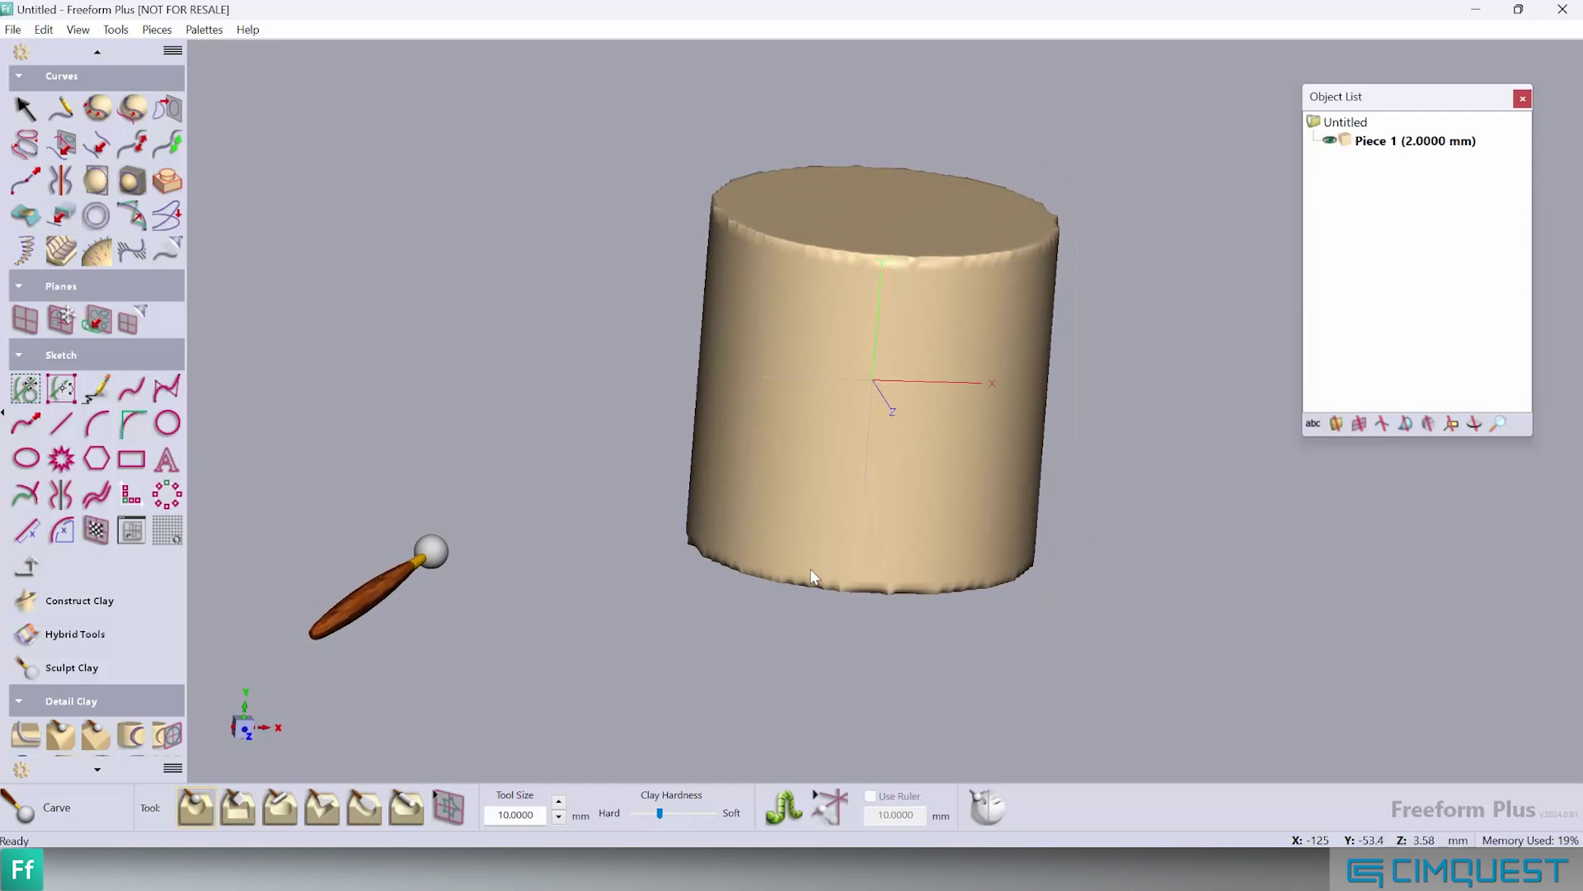
key("Home")
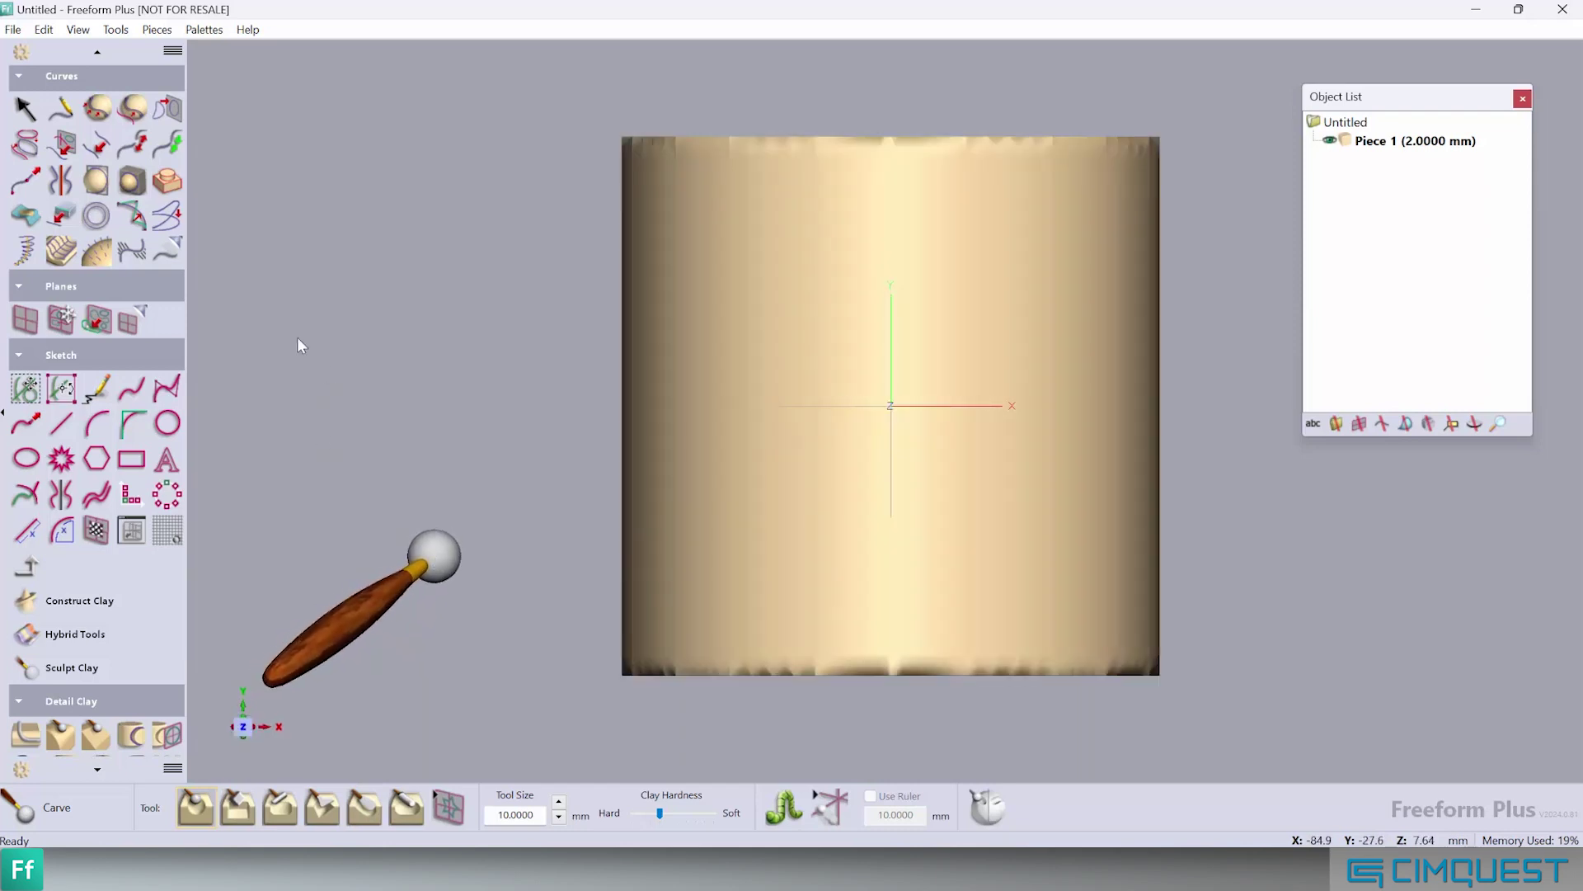
Sketch a circle centred on the front-face origin and project it onto the cylinder as Curve 1.
left_click(168, 424)
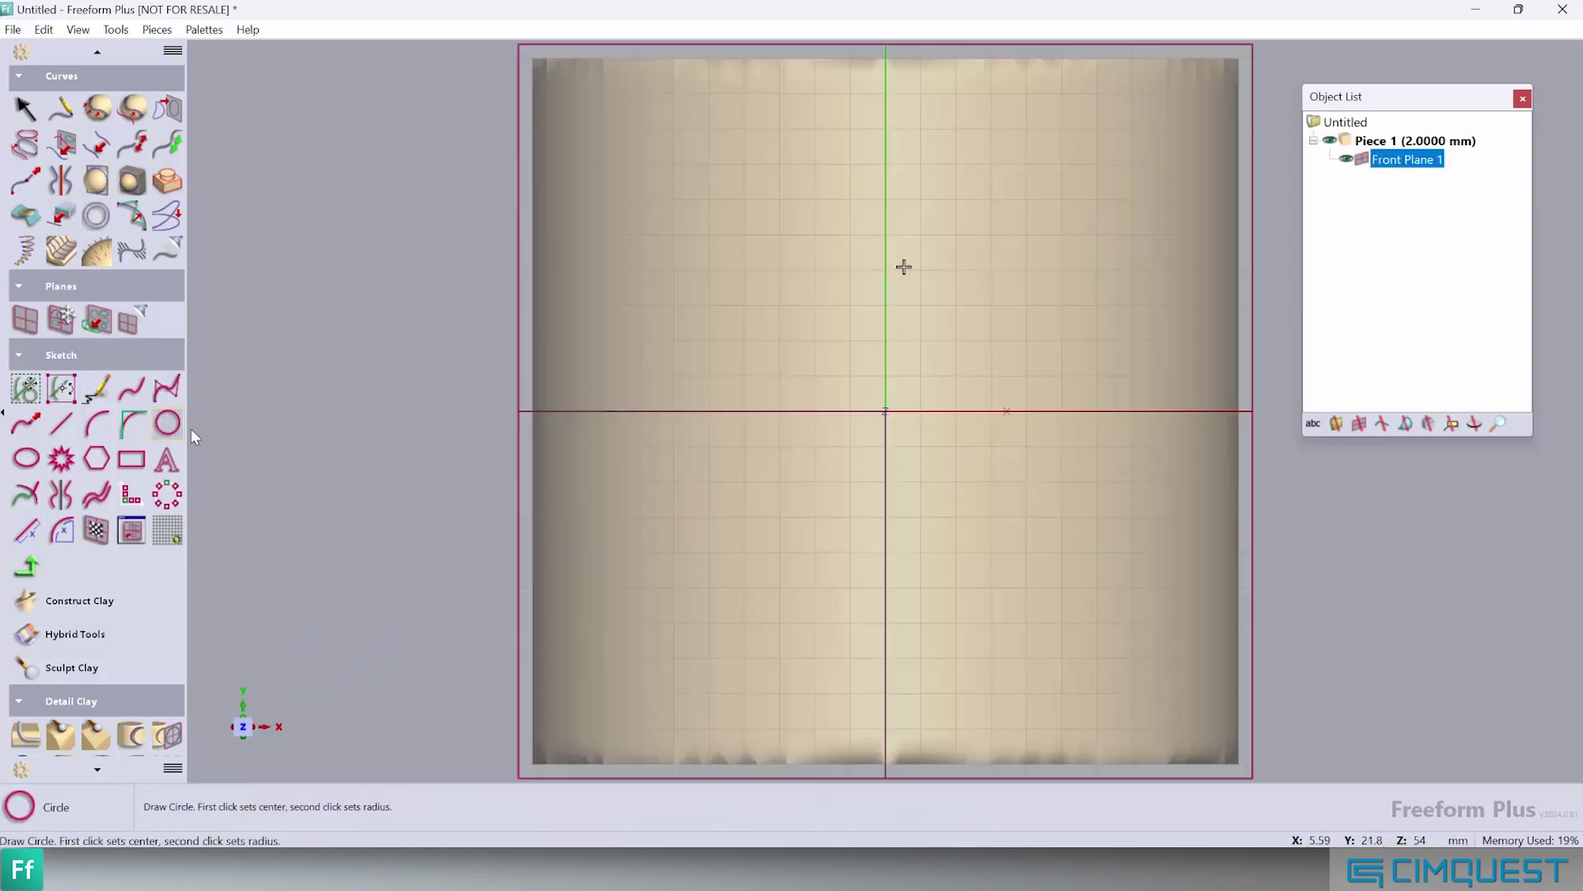
left_click(885, 411)
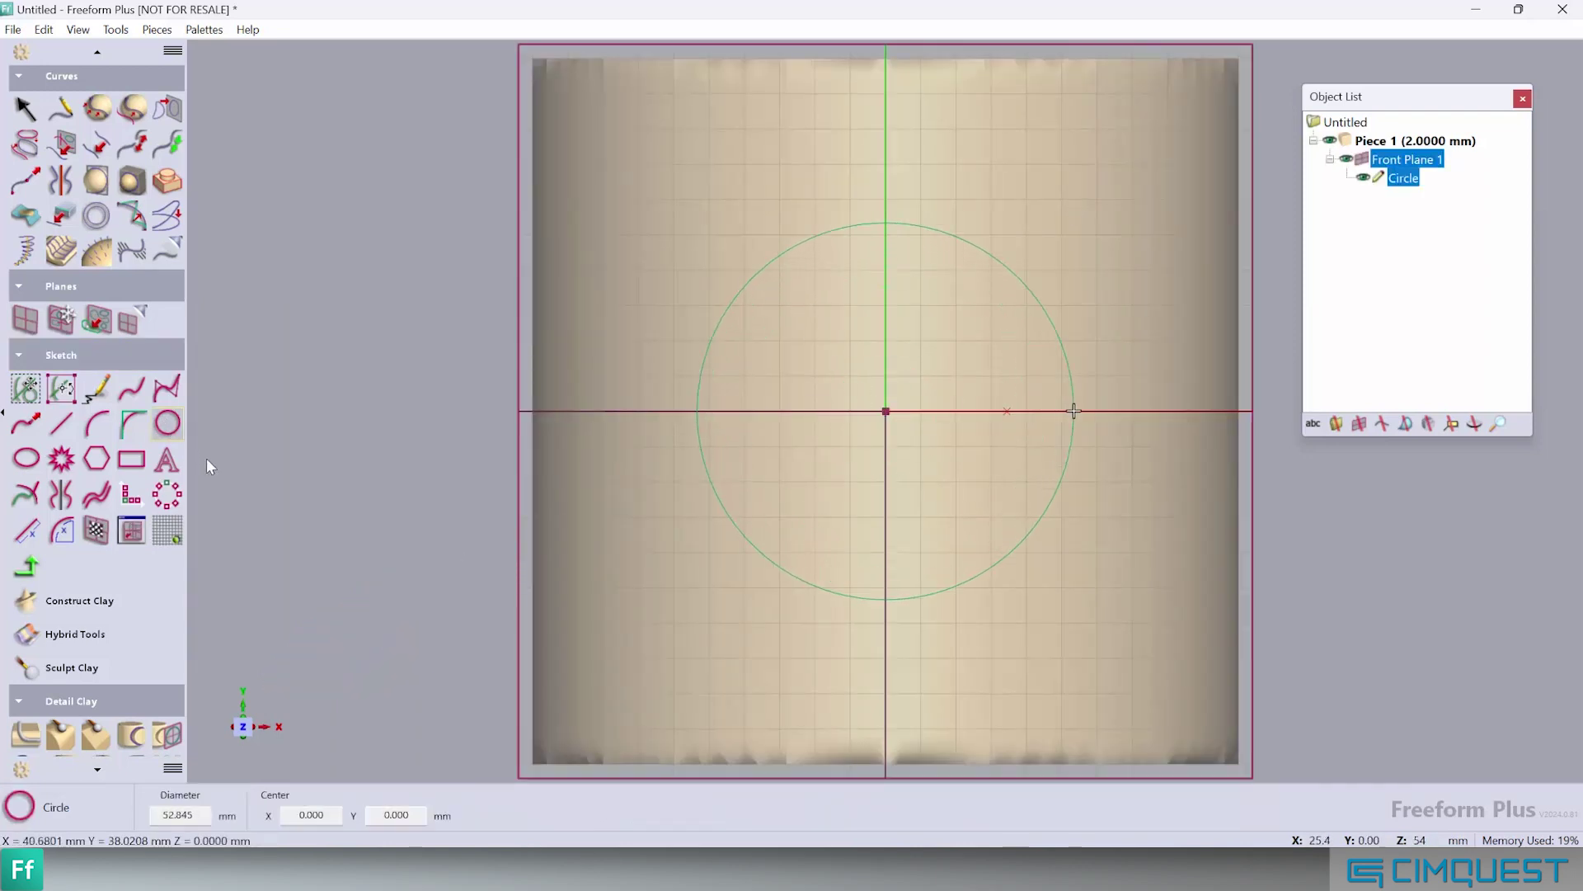
left_click(132, 108)
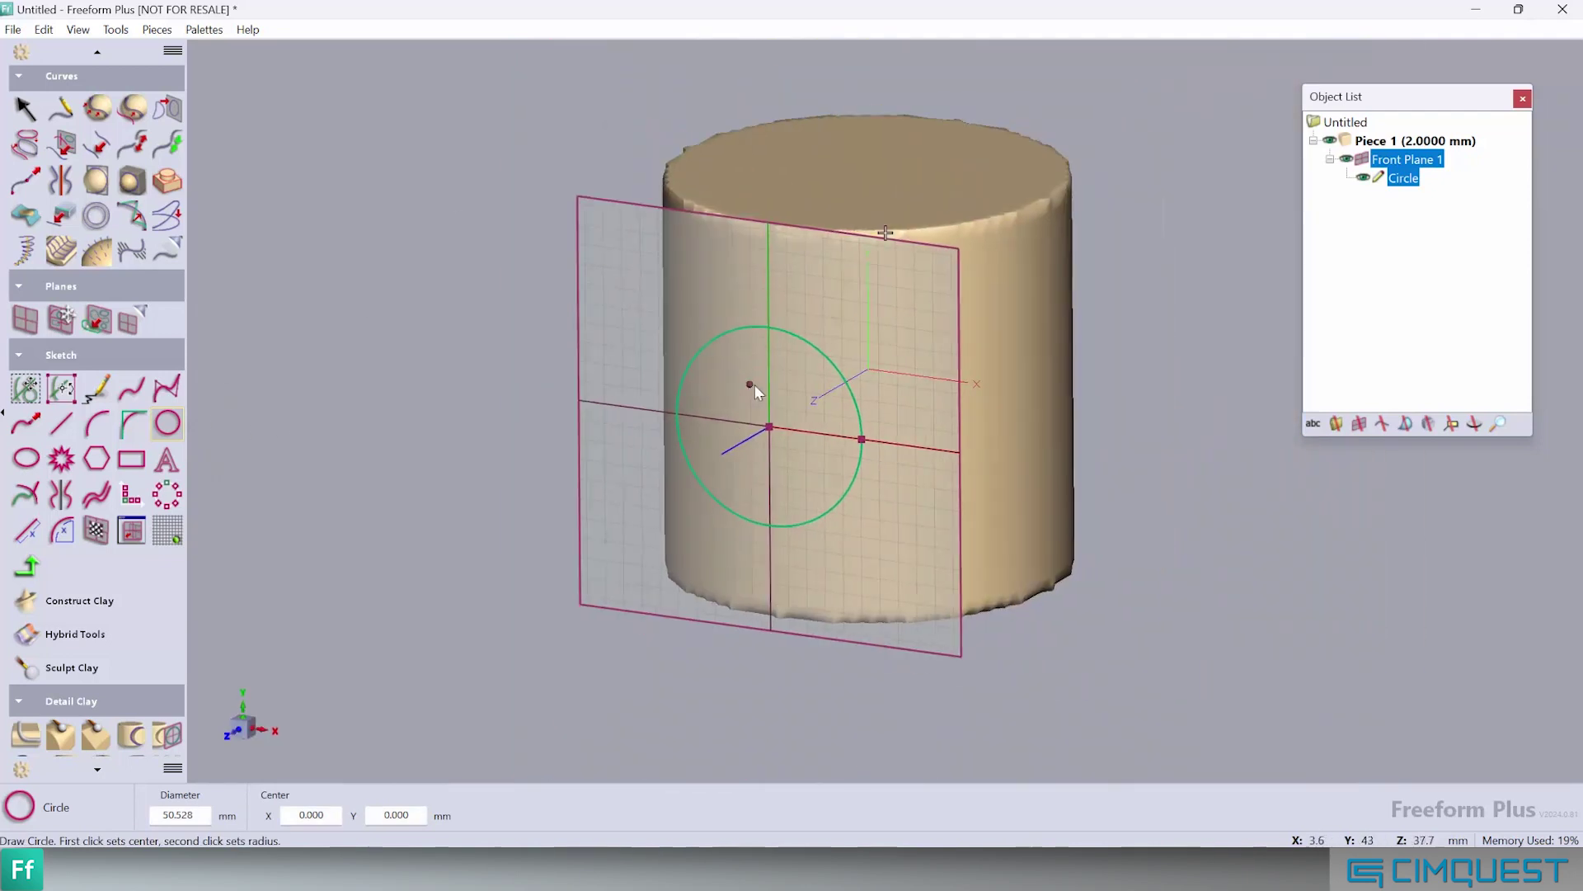
left_click(813, 329)
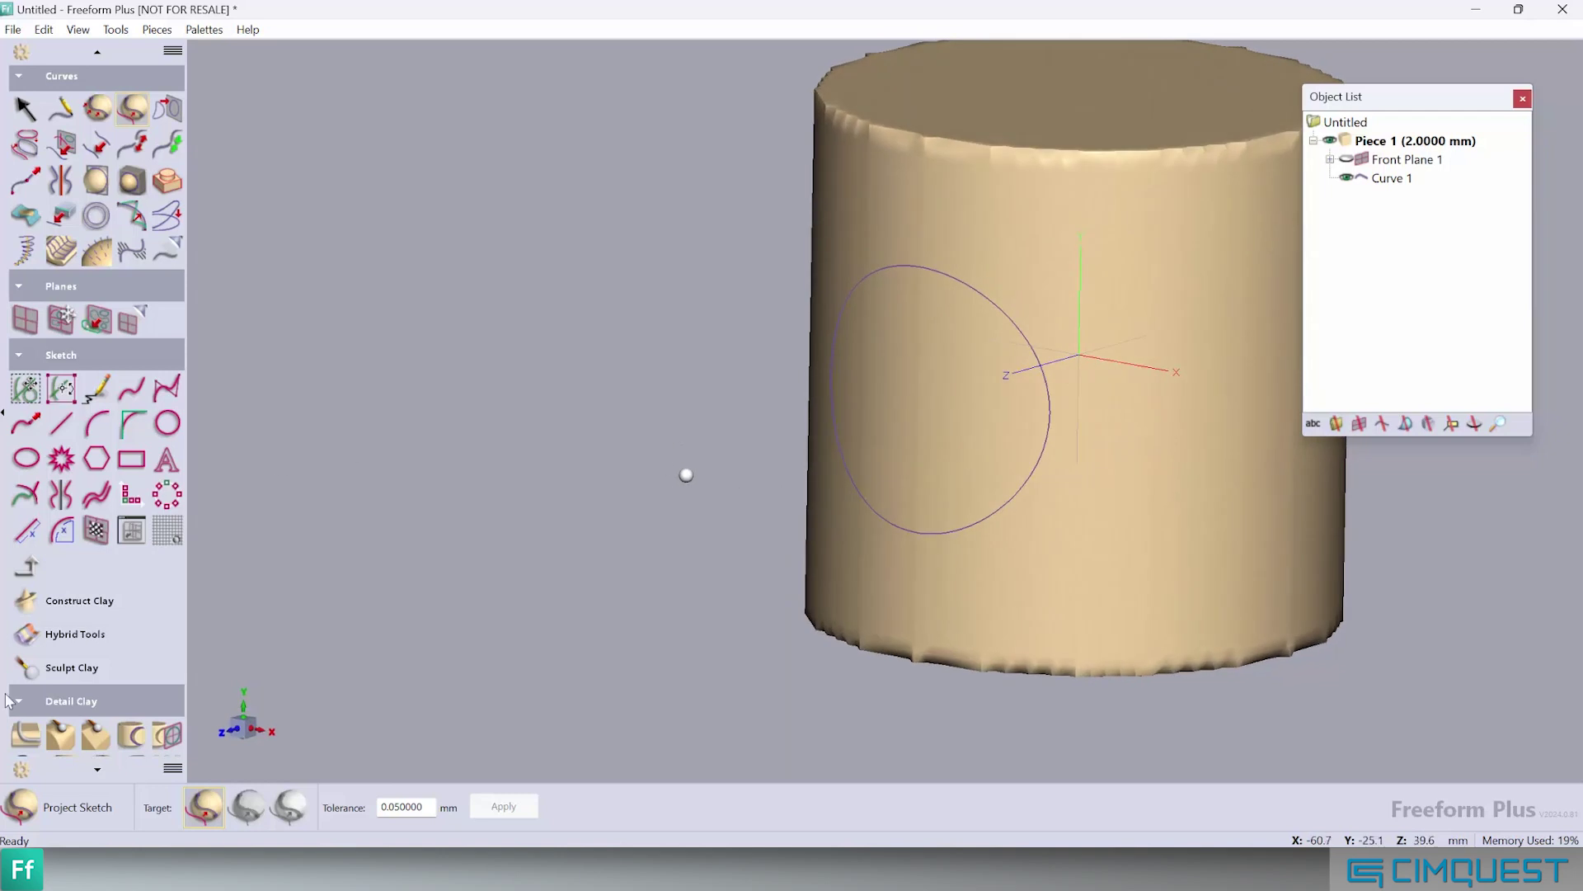
left_click(25, 734)
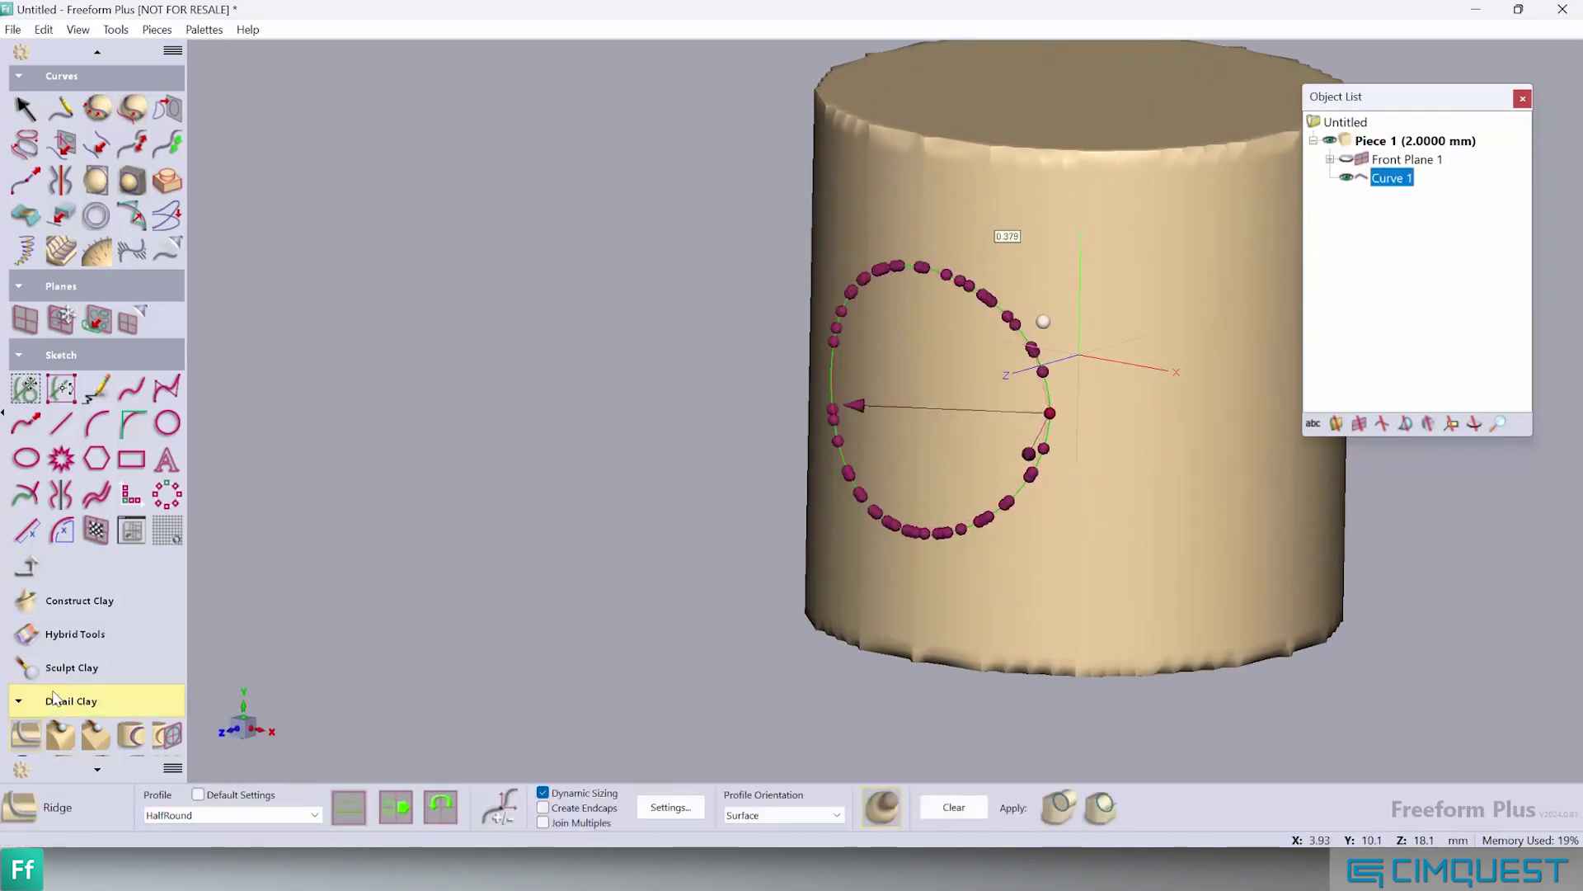
Raise a HalfRound ridge along Curve 1 as a new Rough Shape piece and inspect the lumpy ring.
left_click(889, 804)
left_click(585, 751)
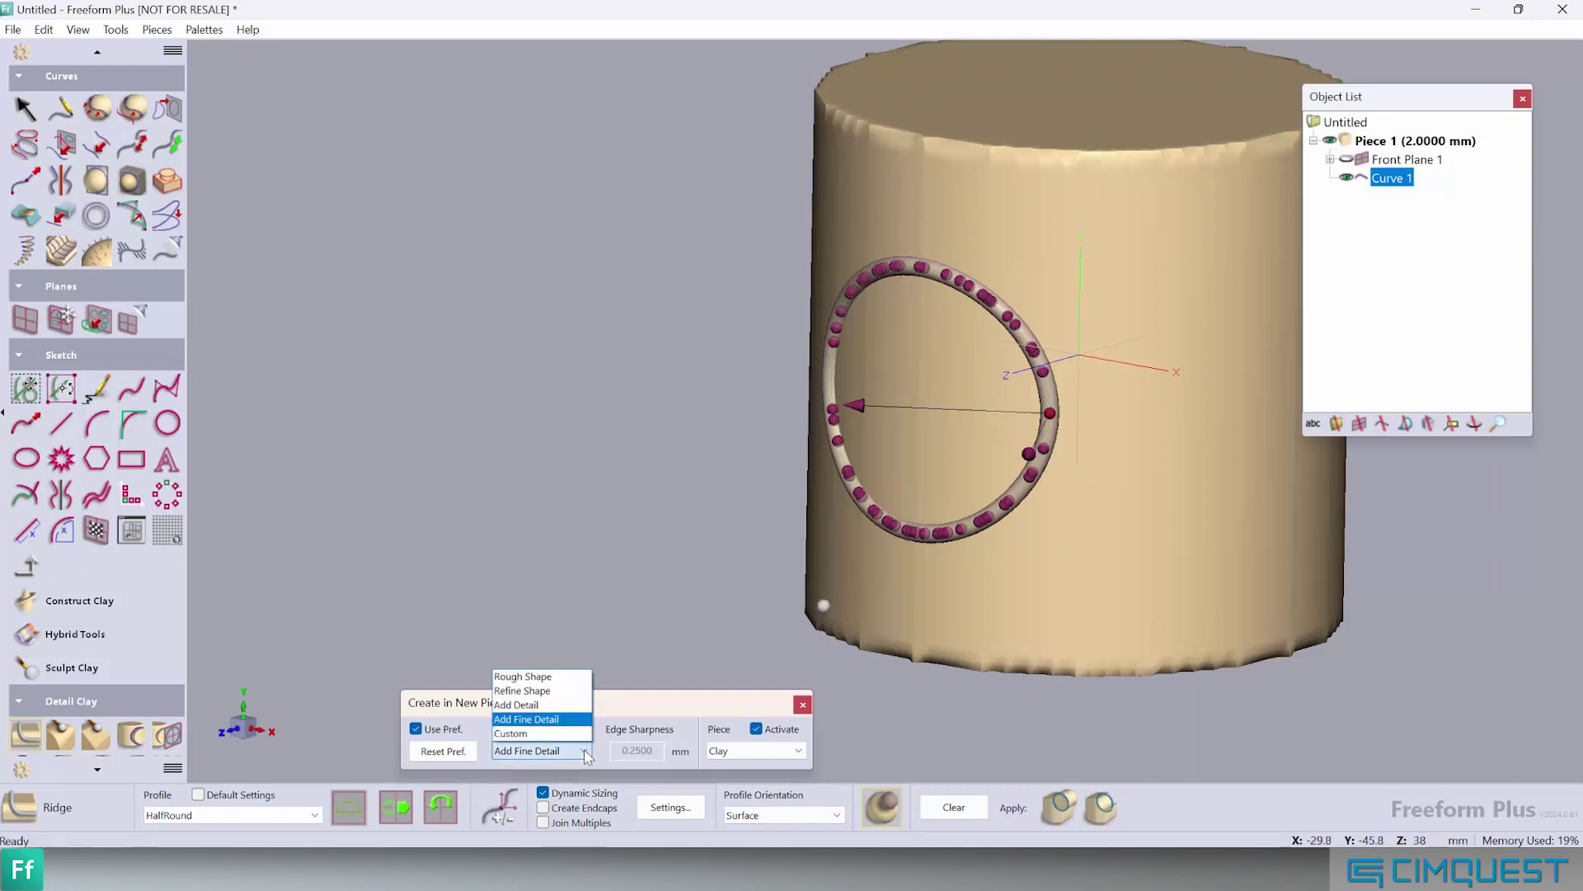
left_click(575, 678)
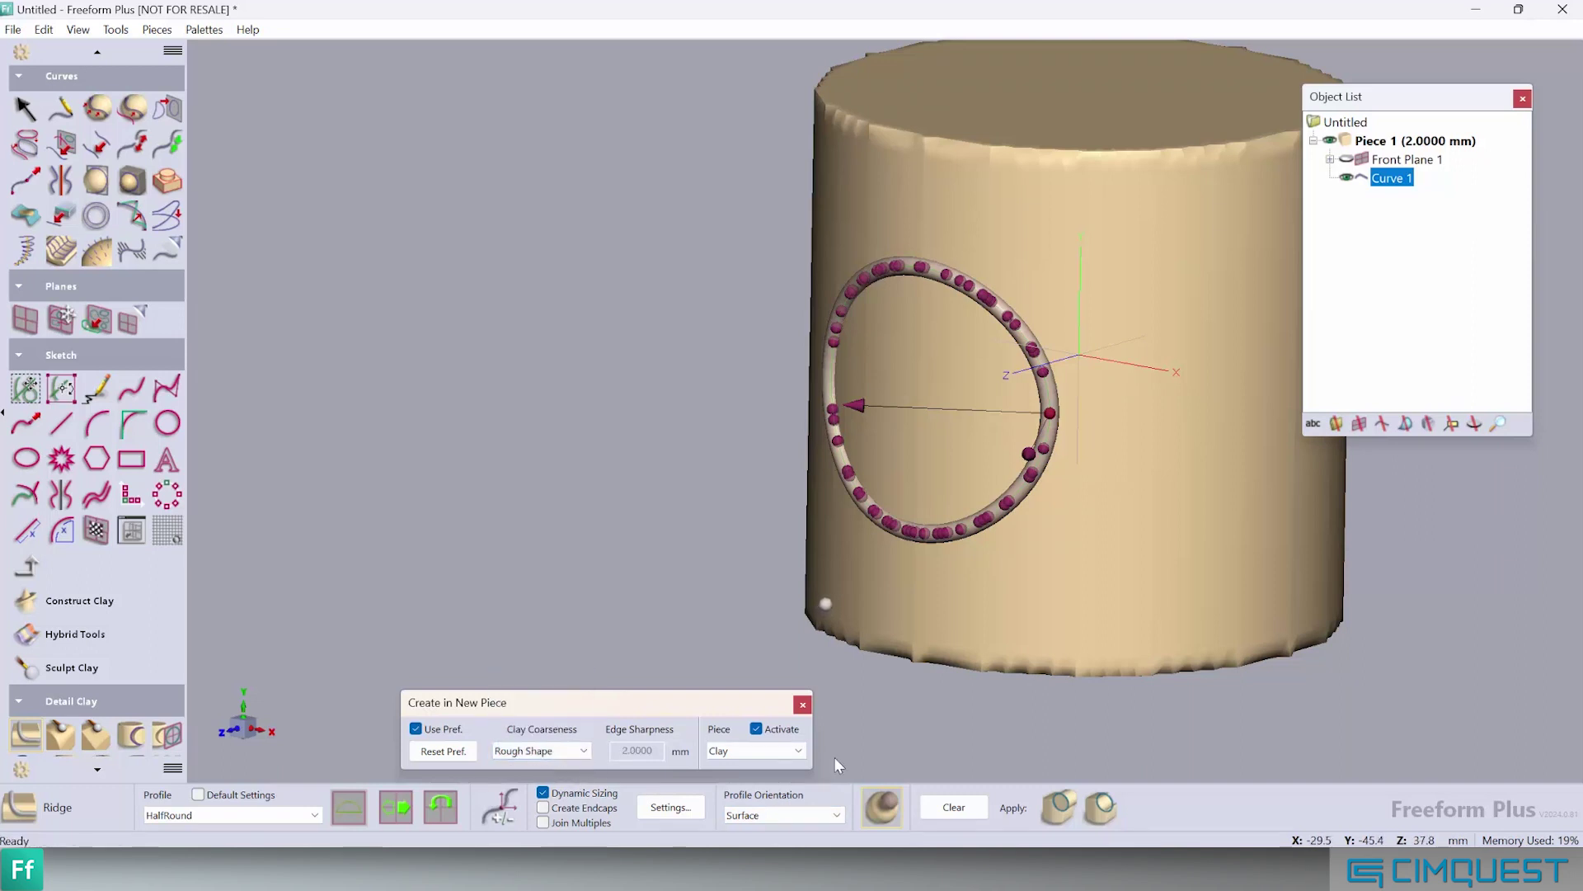
left_click(1049, 800)
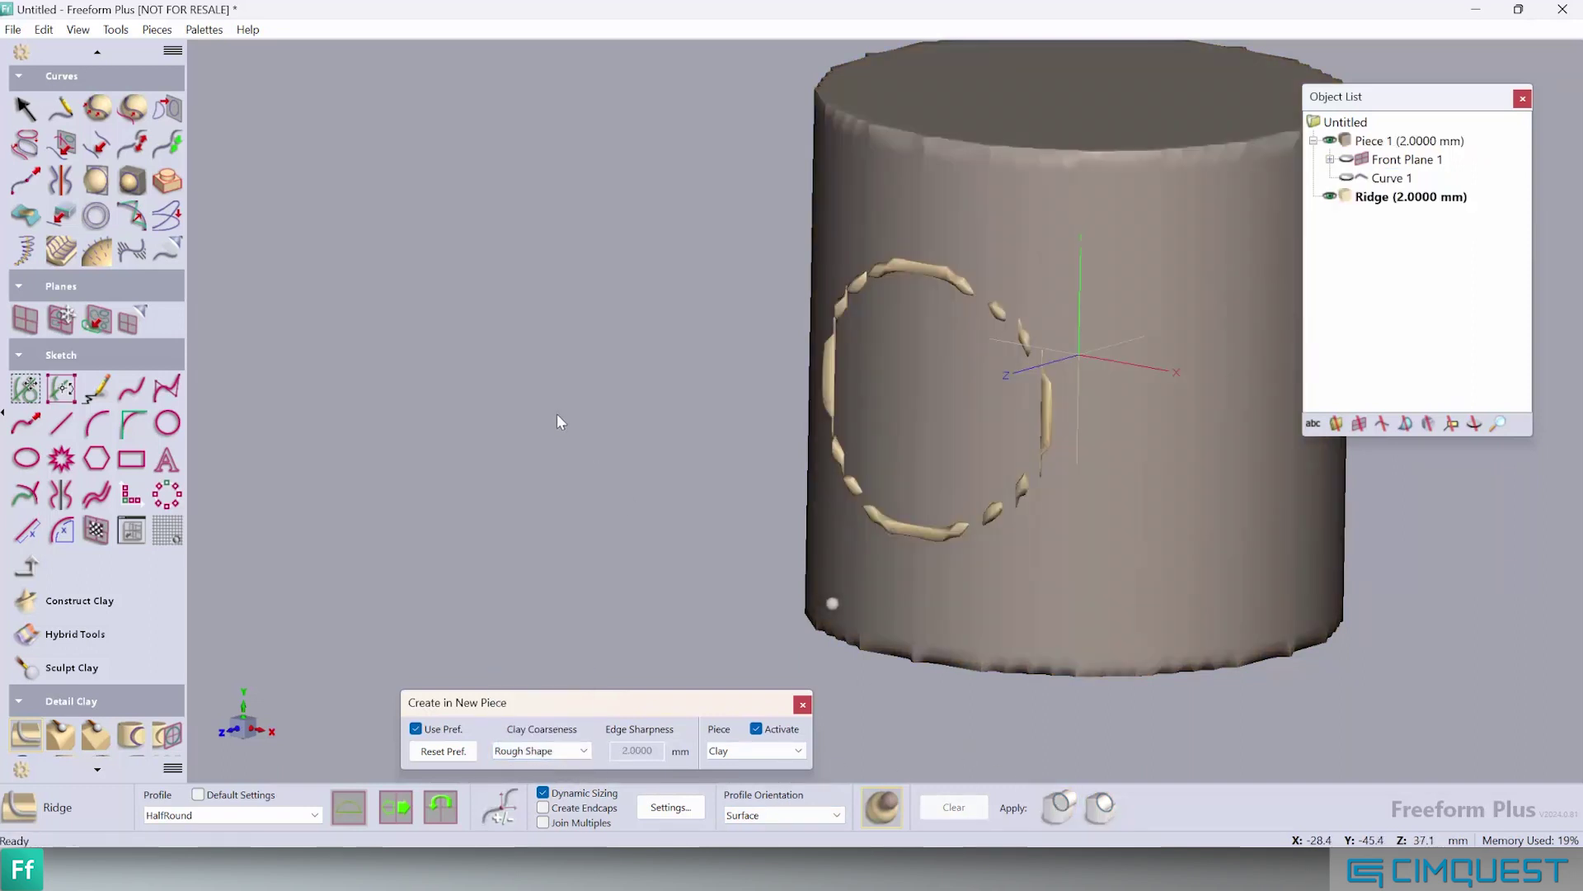
mouse_move(569, 428)
right_mouse_down()
mouse_move(690, 462)
mouse_move(577, 433)
right_mouse_up()
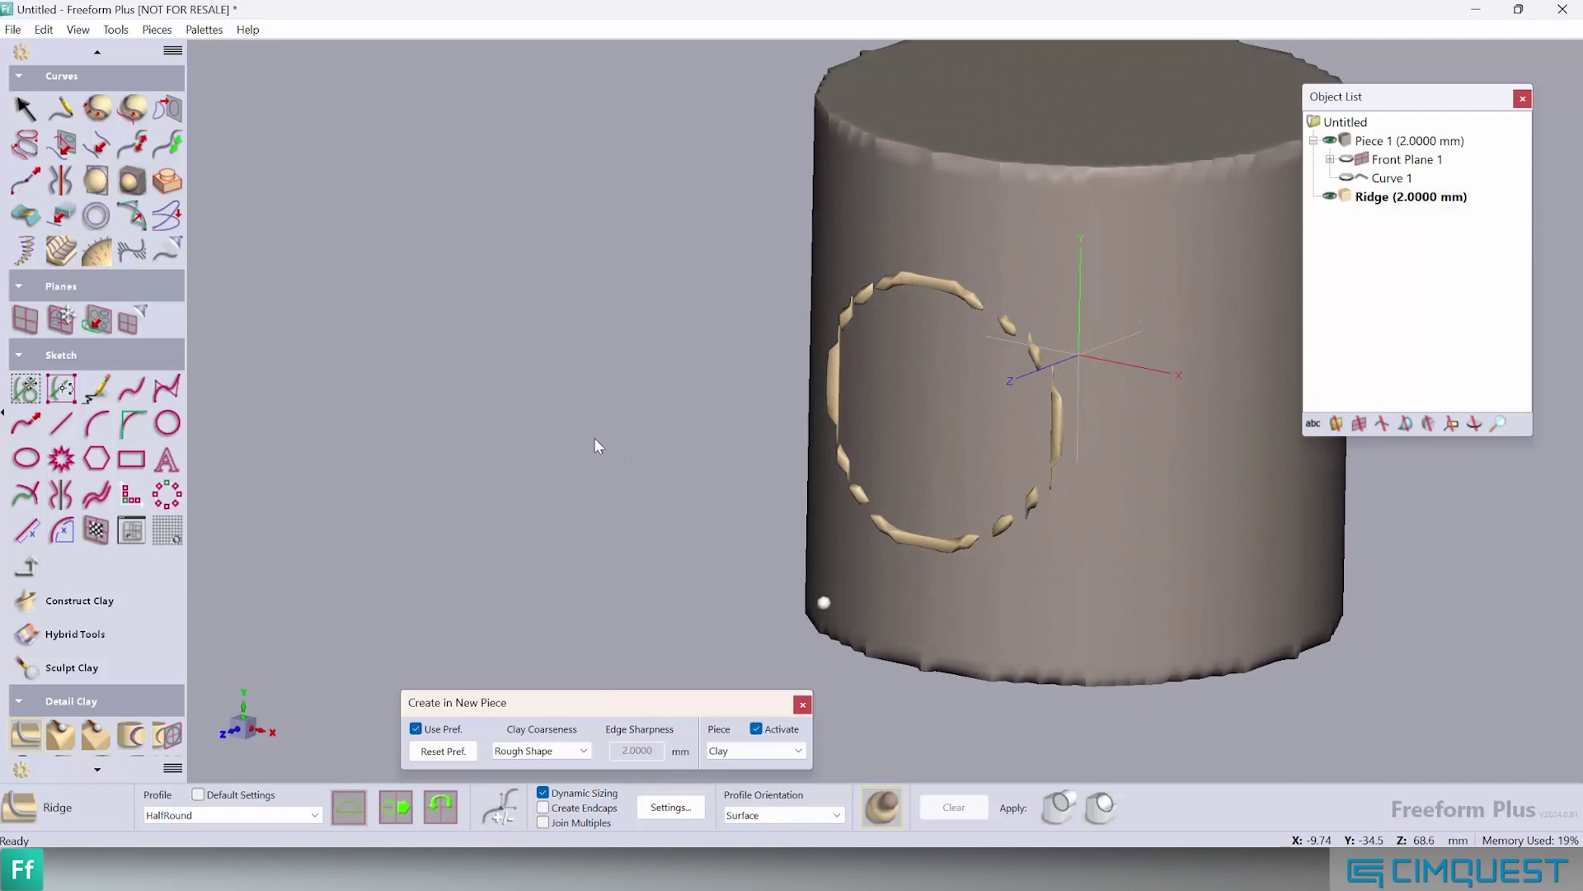
Undo the rough ridge and reapply it at Refine Shape coarseness as a continuous 1.0 mm ring.
key("ctrl+z")
left_click(583, 751)
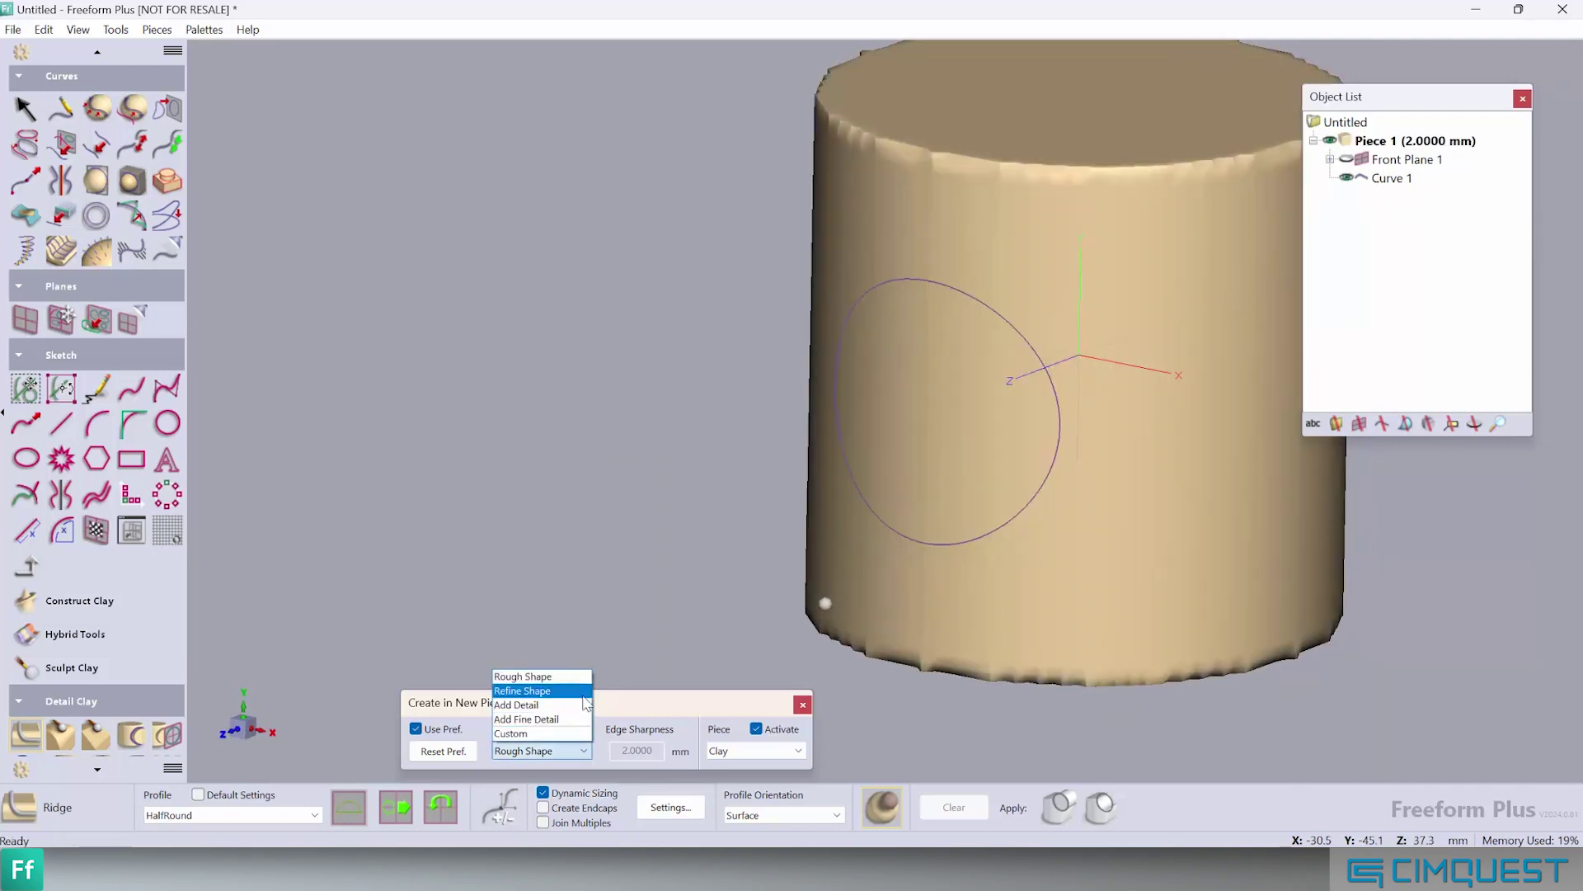
left_click(544, 690)
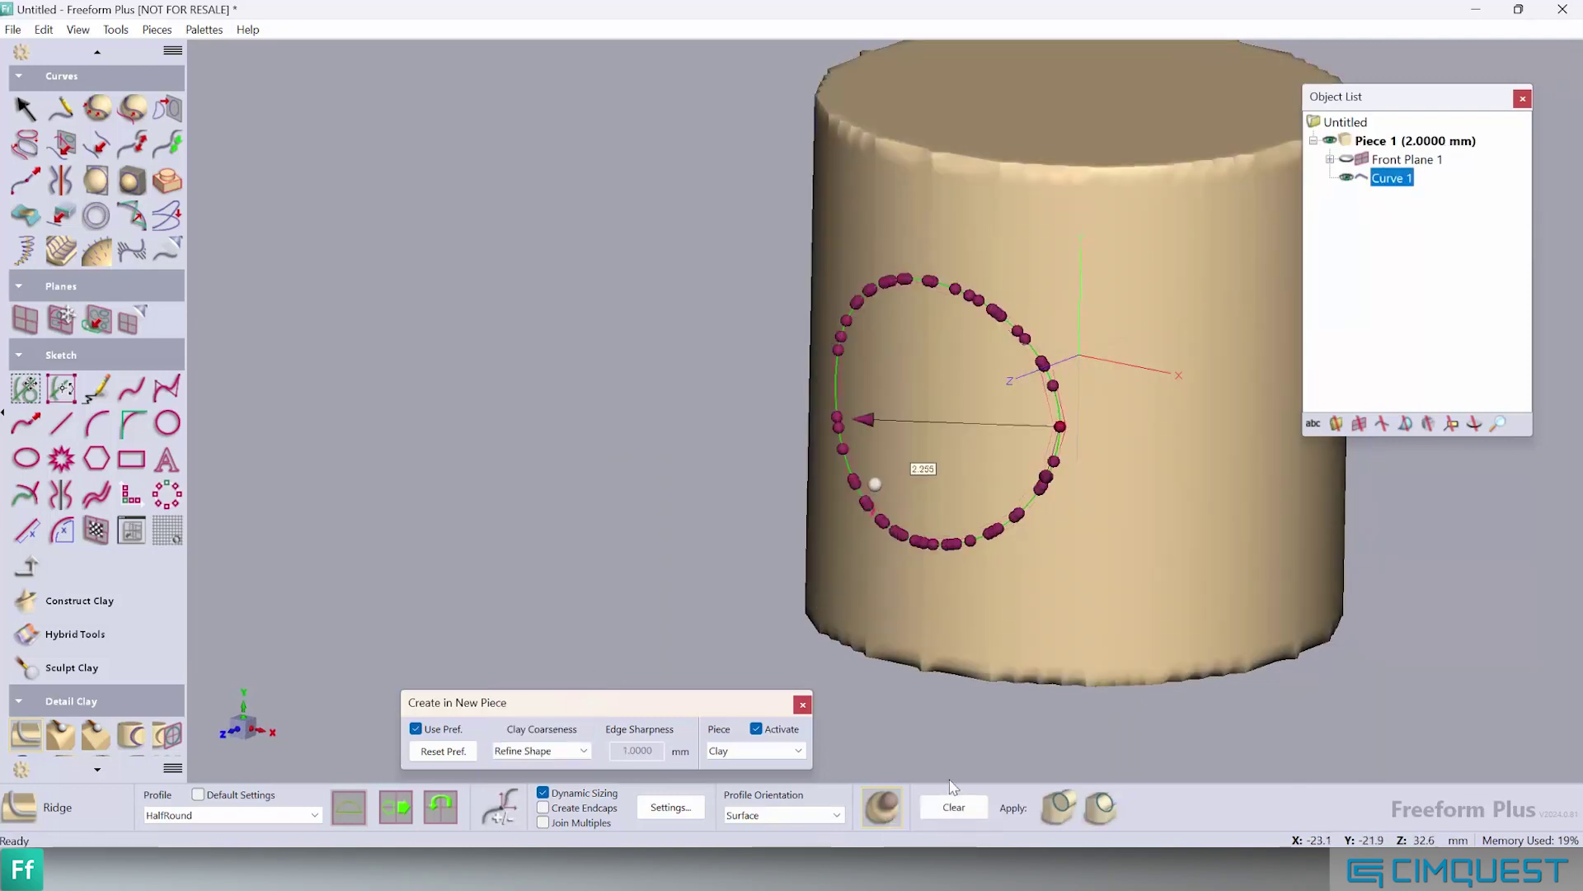
key("Return")
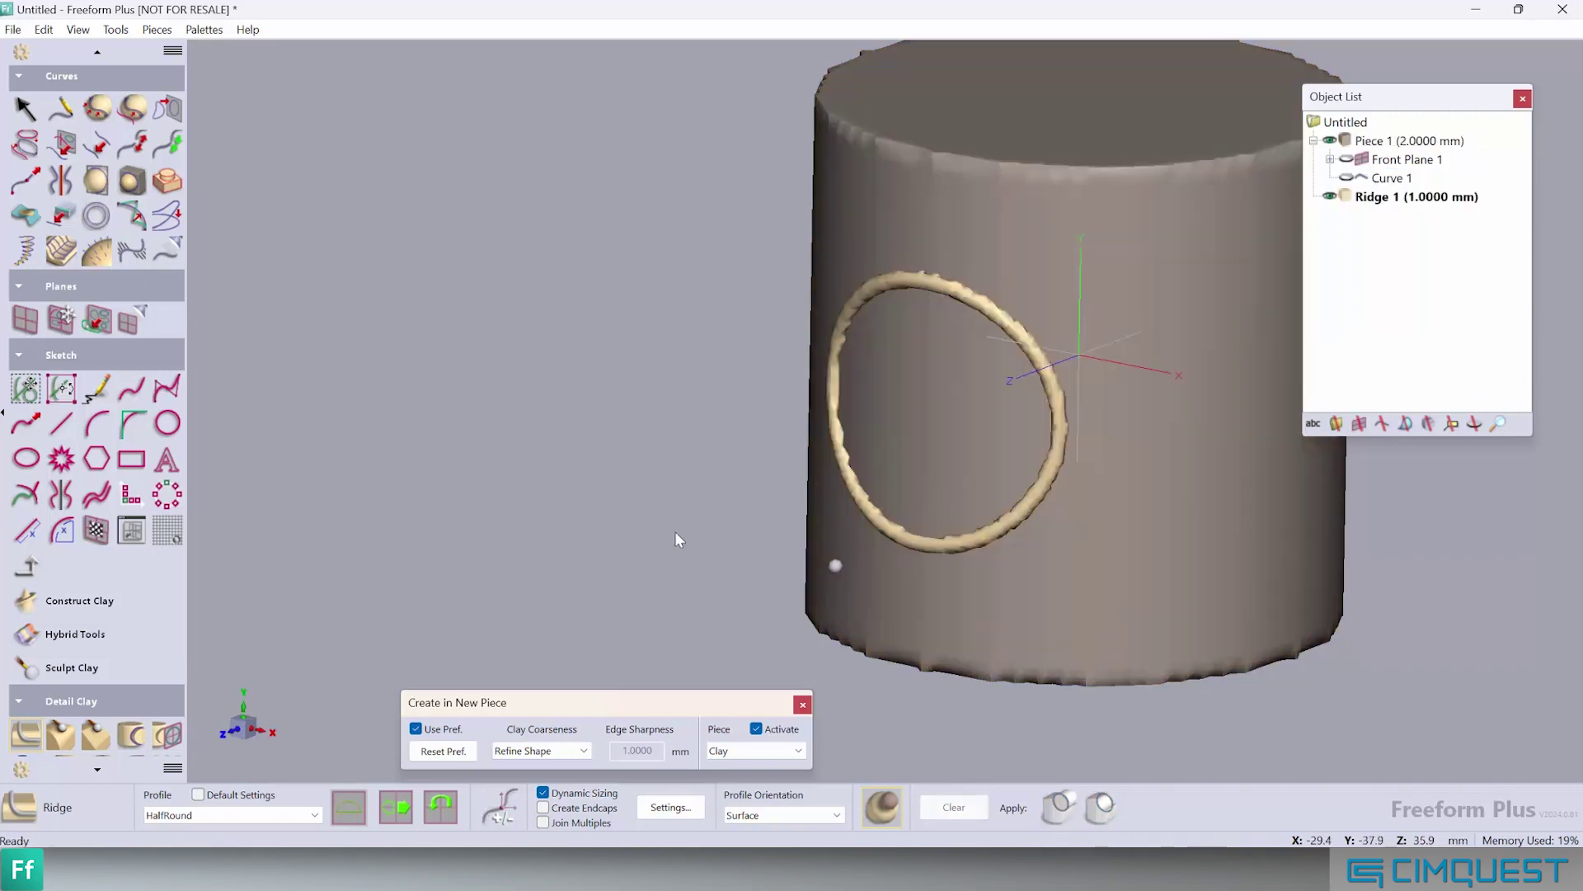
mouse_move(708, 540)
middle_mouse_down()
mouse_move(874, 557)
mouse_move(673, 541)
mouse_move(709, 518)
middle_mouse_up()
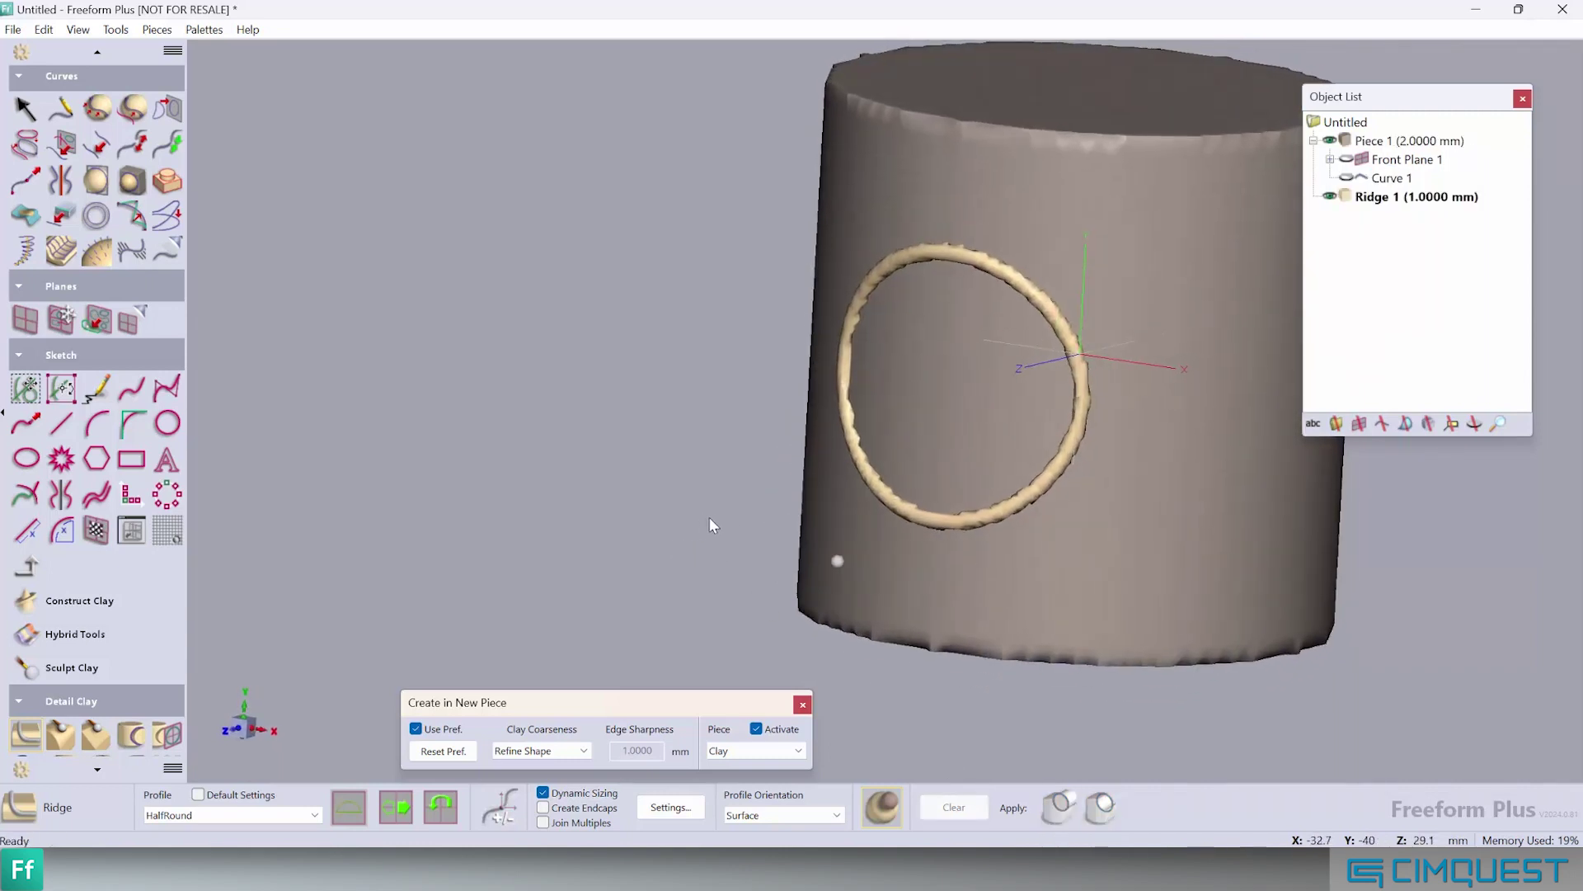
scroll(868, 522, "up", 5)
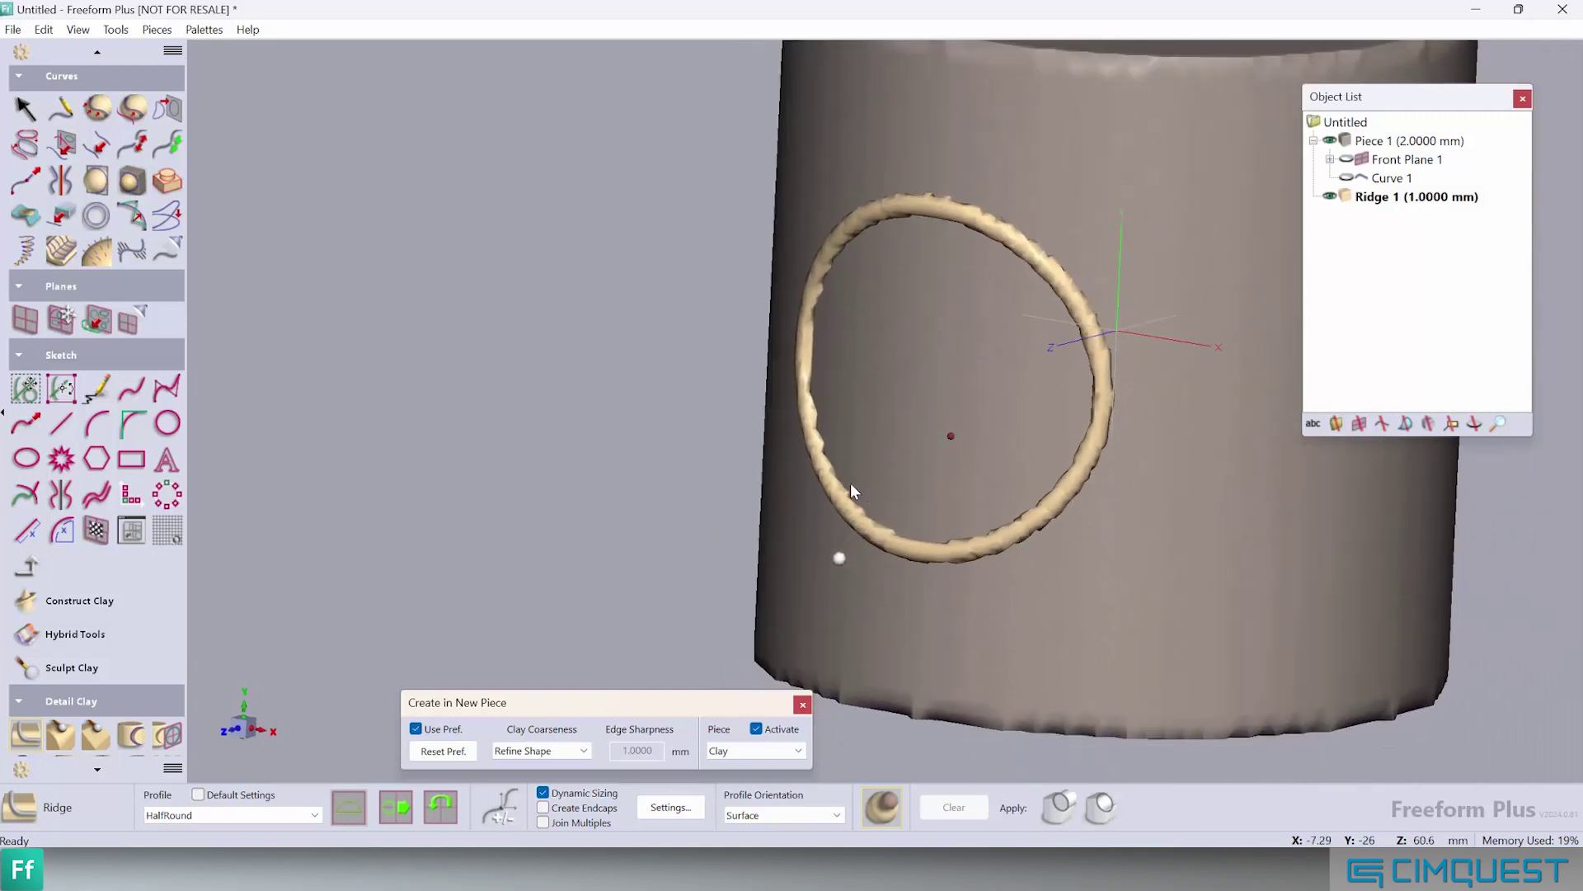
Undo that ridge and rebuild it along Curve 1 at Add Fine Detail coarseness, 0.25 mm.
key("ctrl+z")
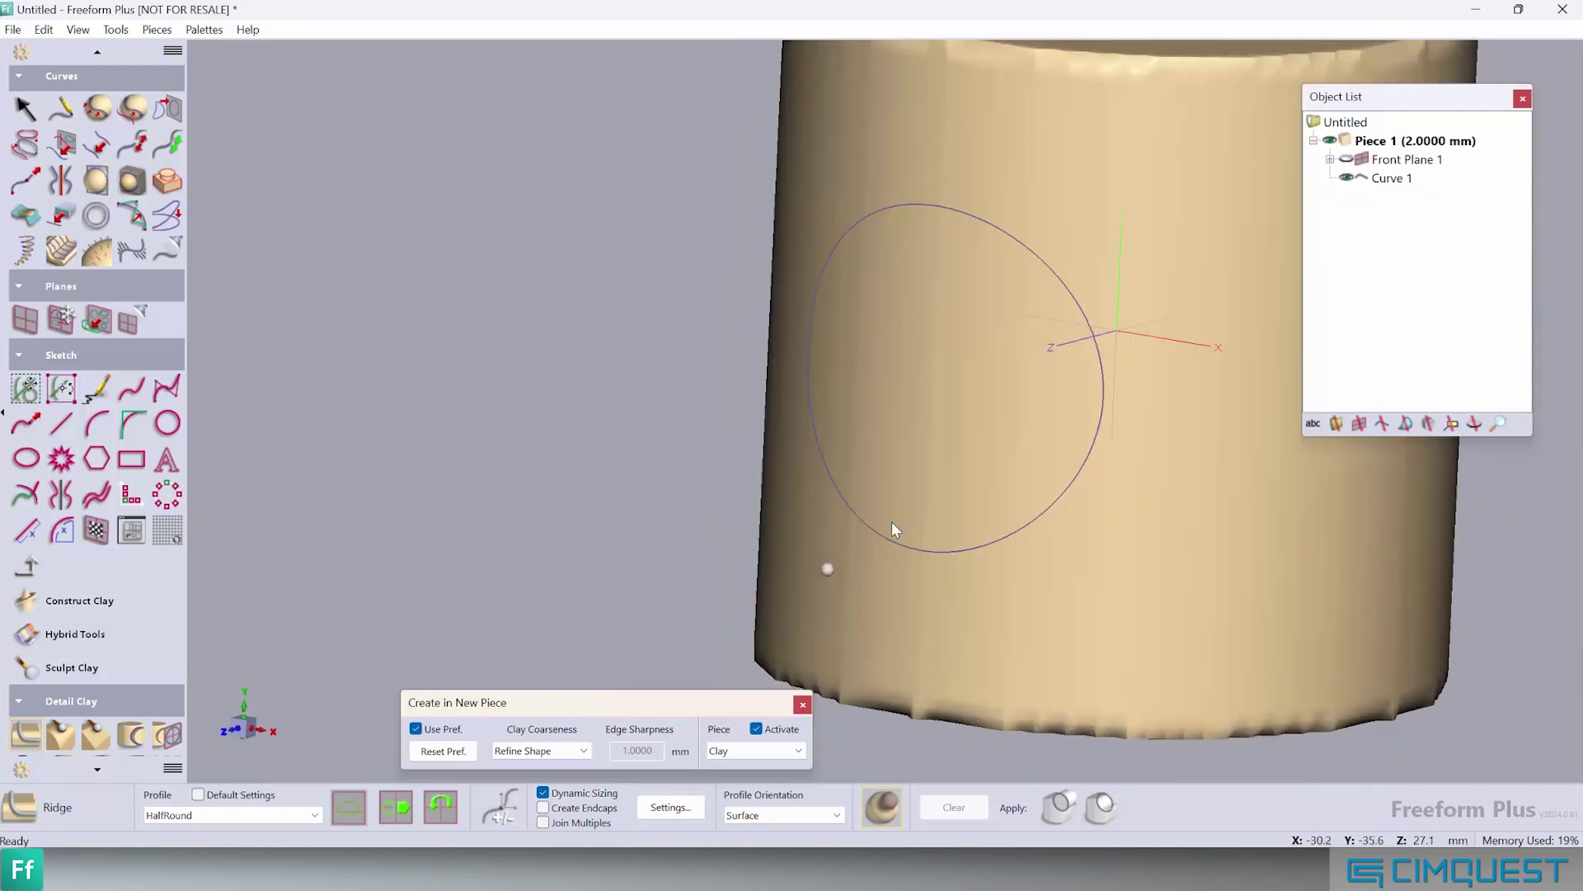
left_click(583, 751)
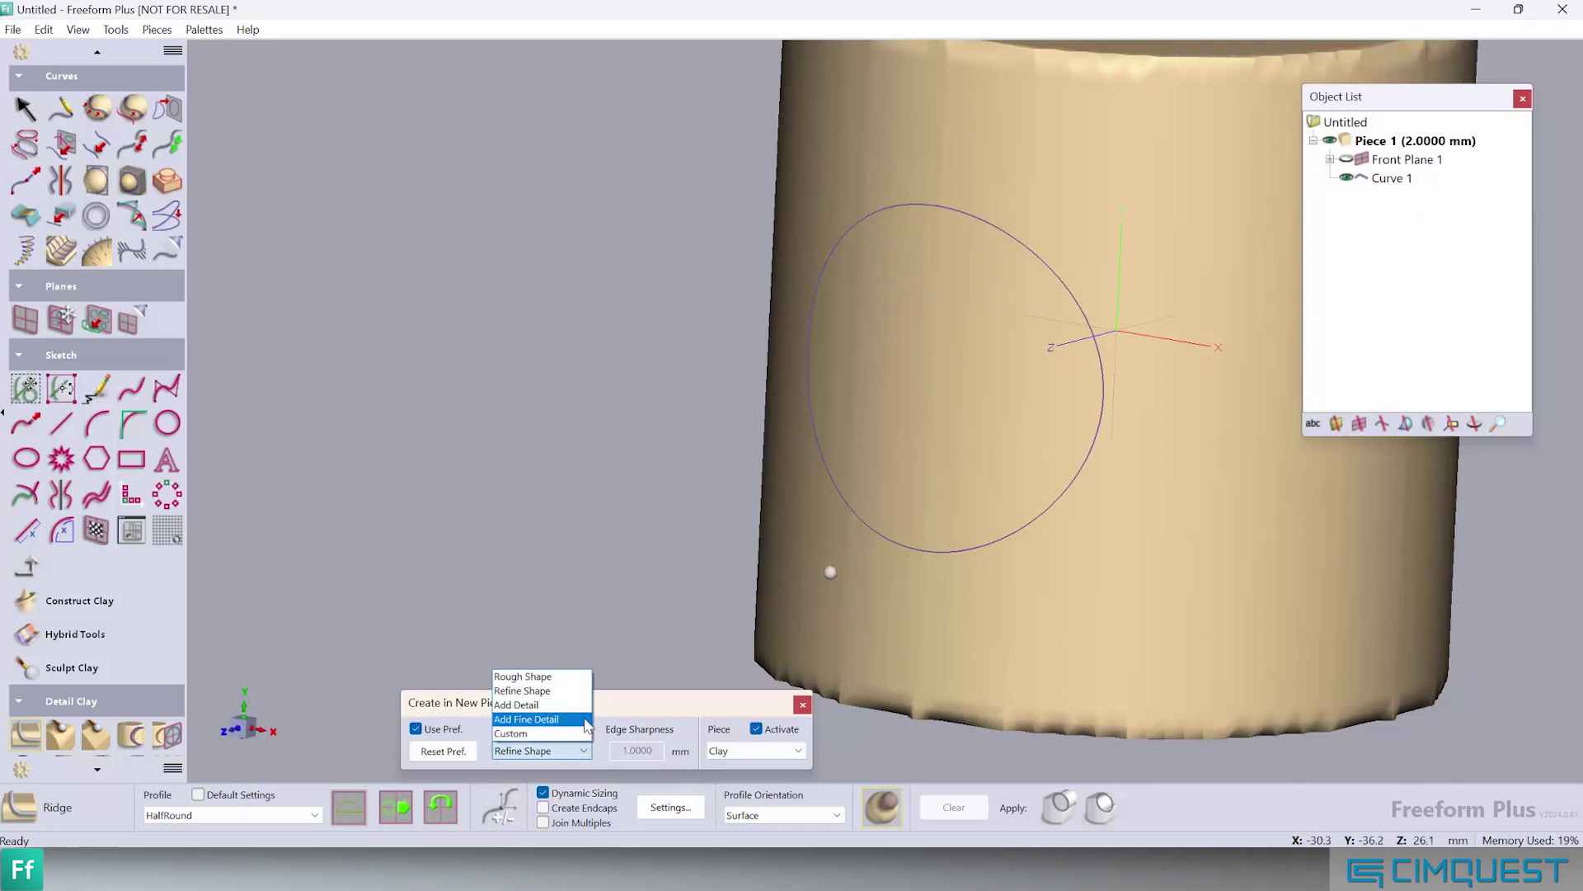
left_click(545, 719)
left_click(846, 498)
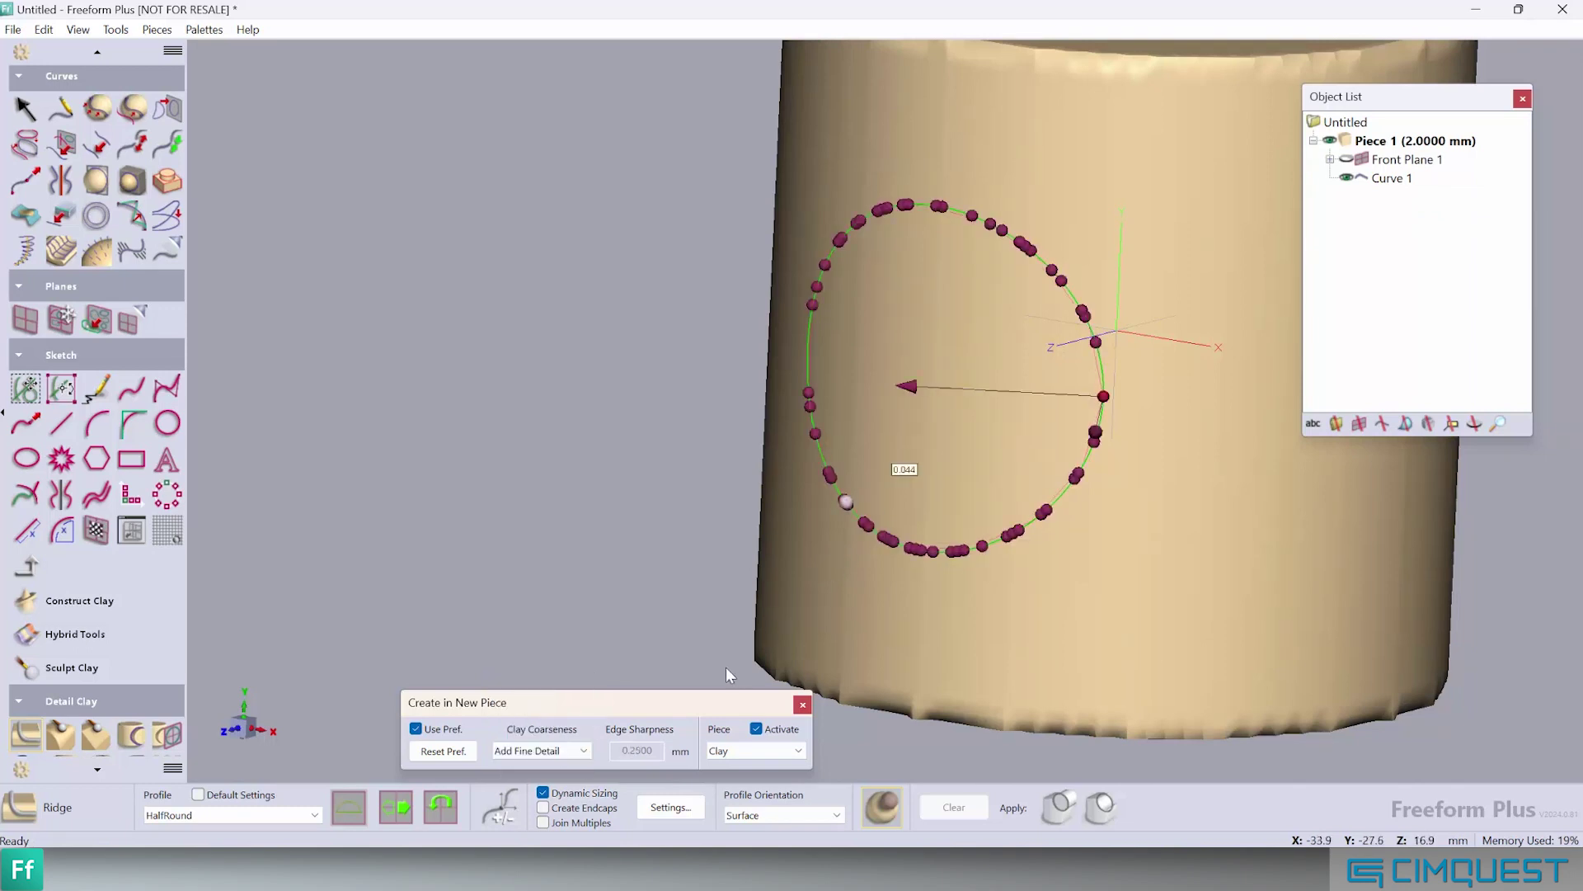
left_click(1058, 810)
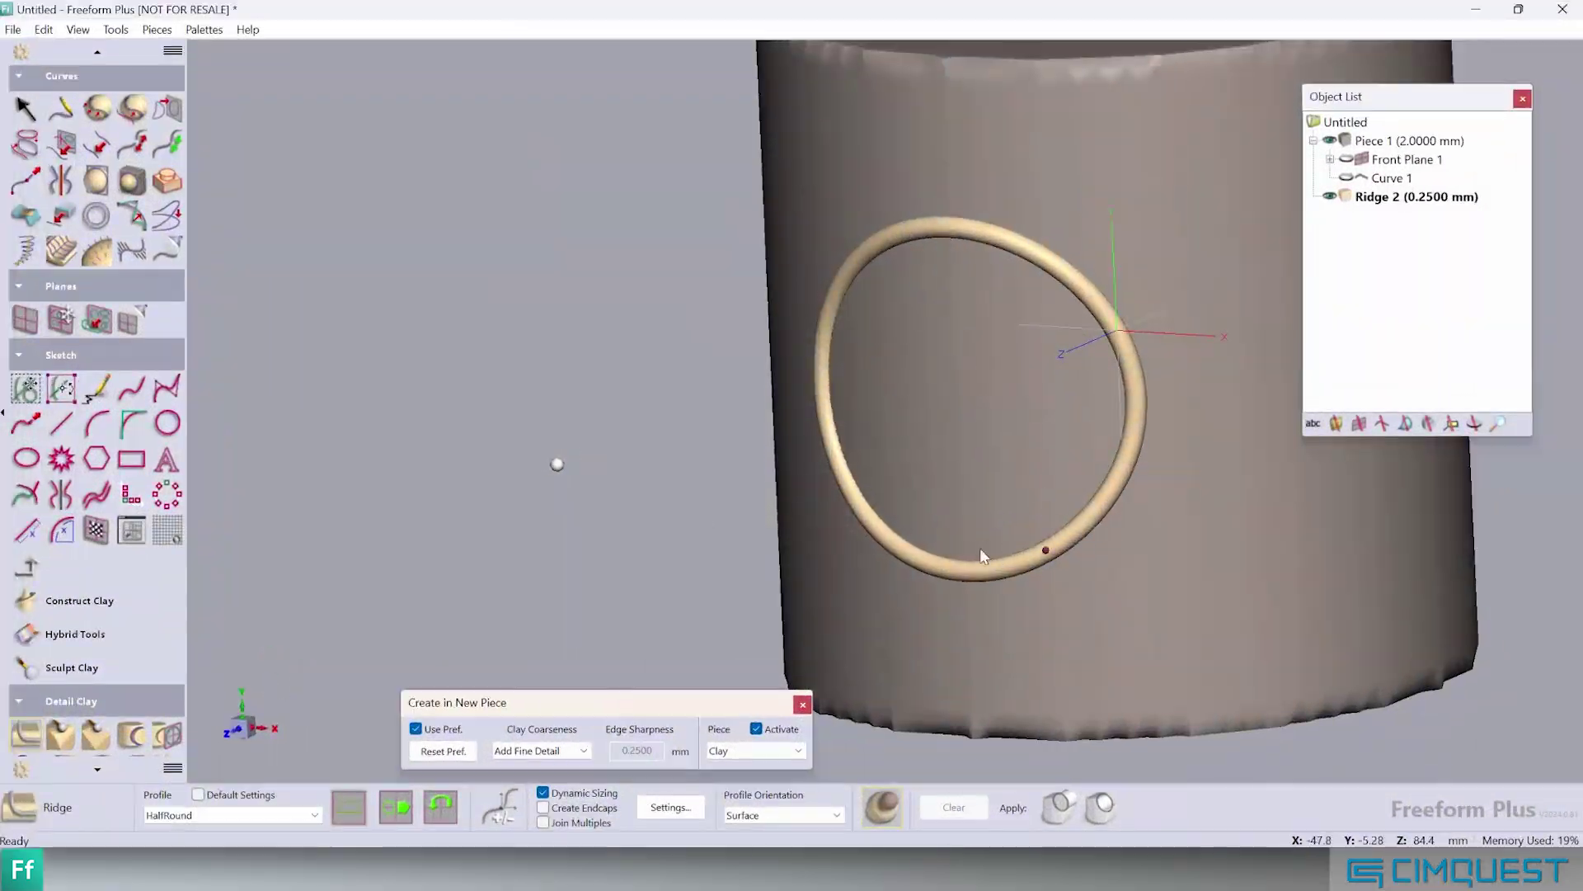
right_click_drag(1127, 546, 1144, 517)
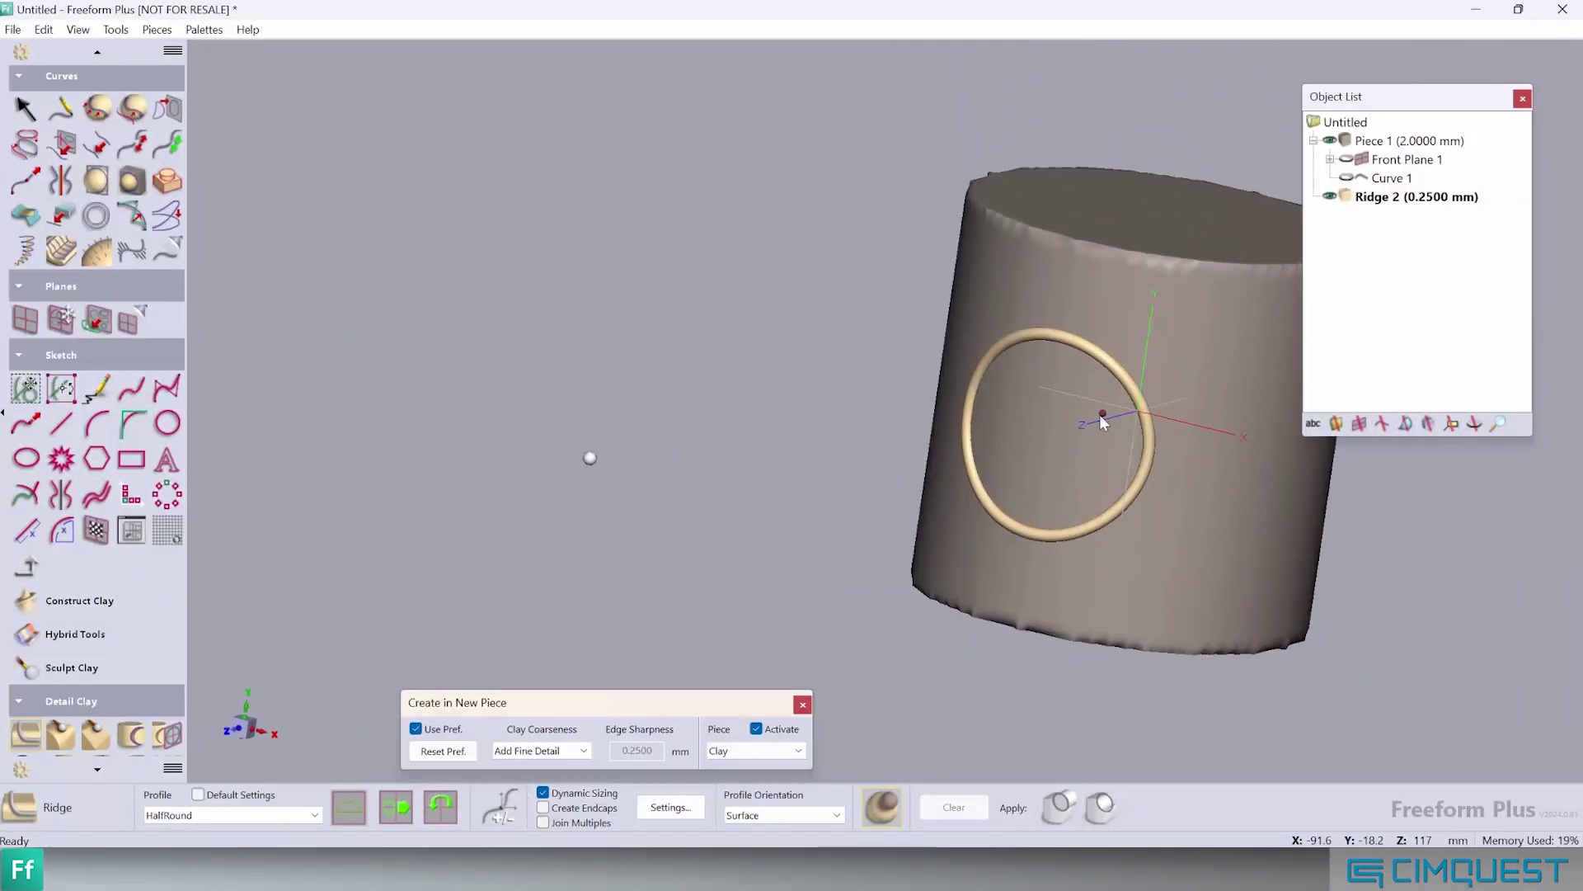
right_click_drag(1100, 414, 913, 373)
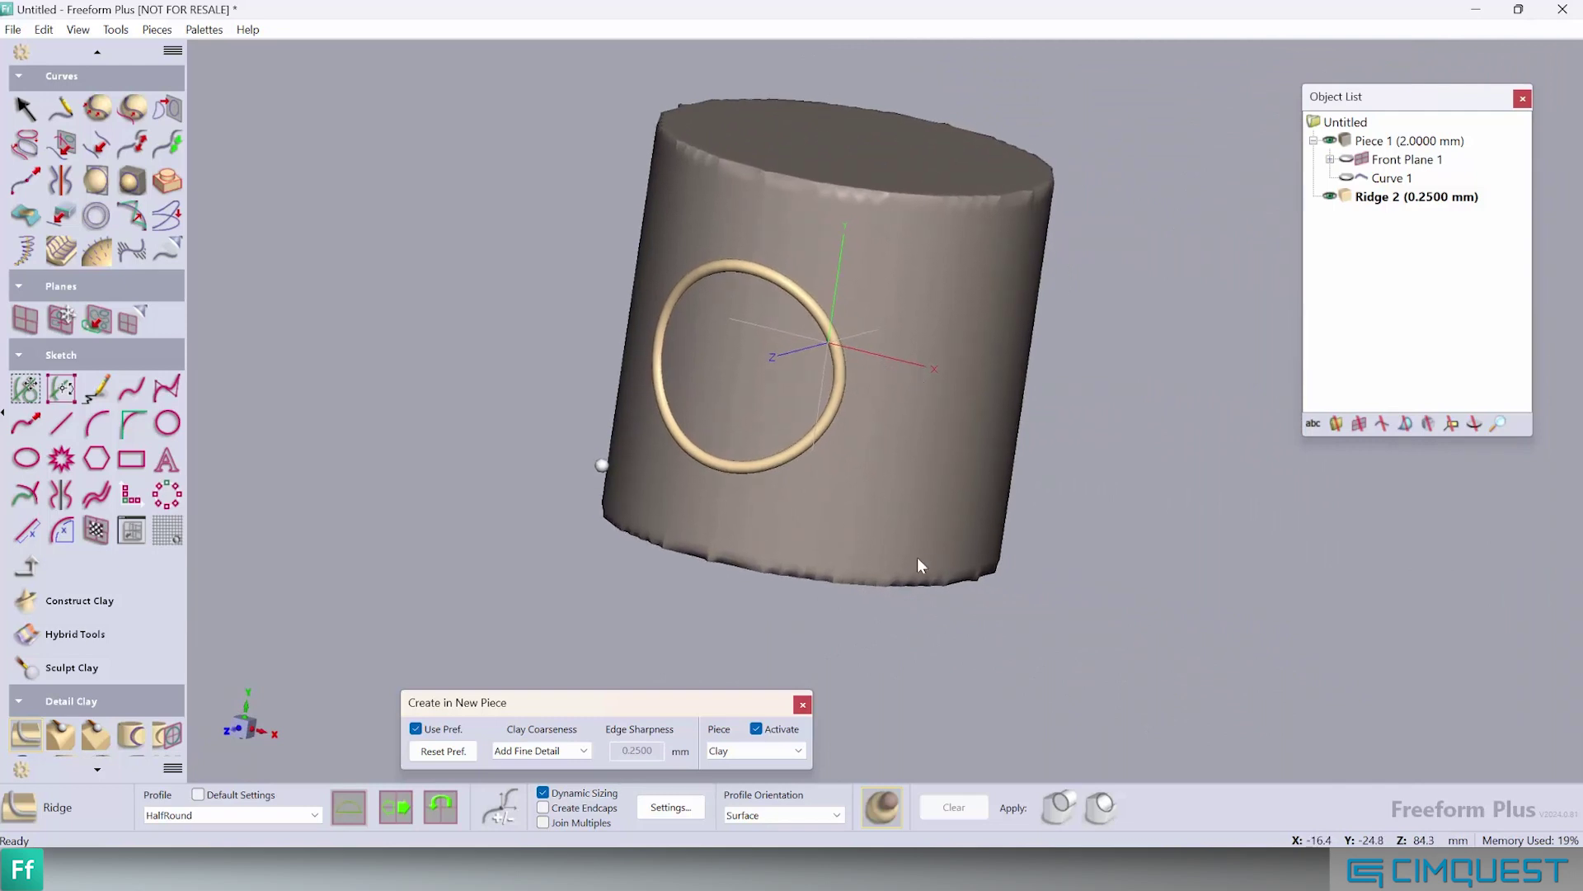